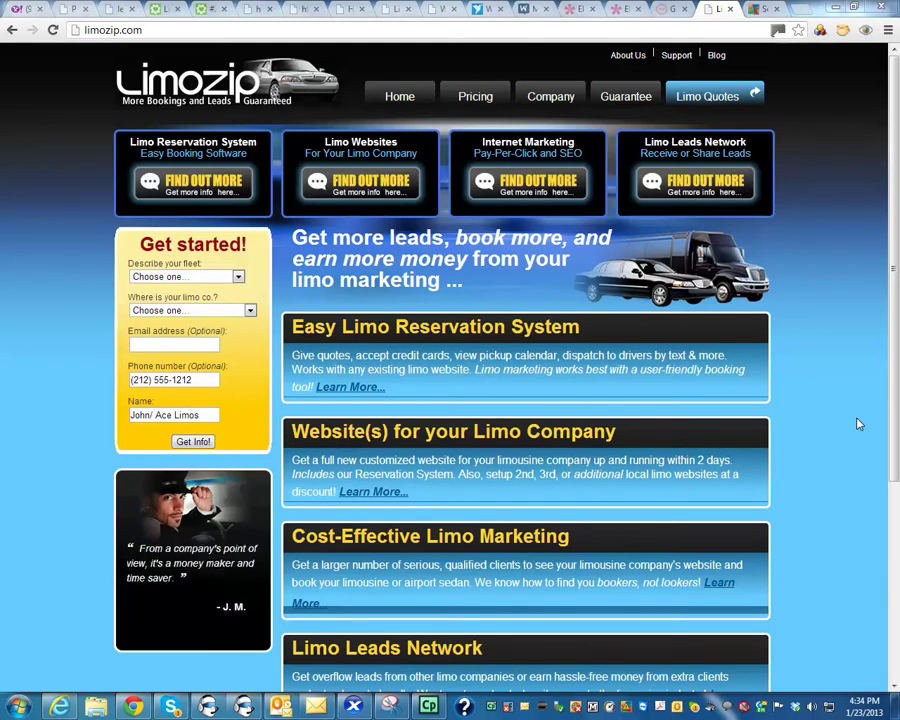
Step: Finish viewing the limozip.com homepage with its booking, website, marketing and leads services
mouse_move(316, 706)
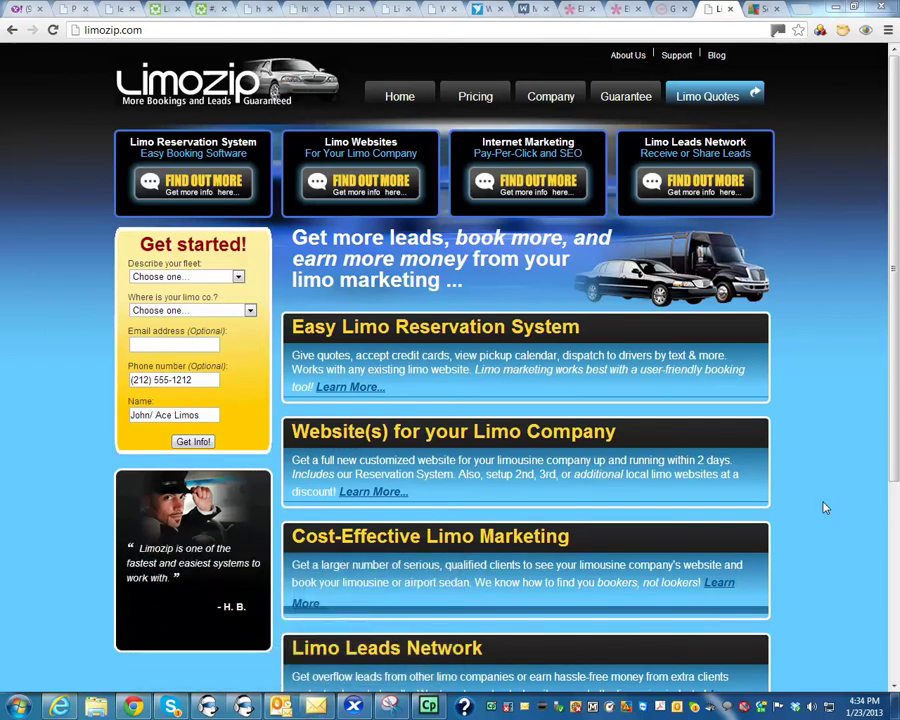
Step: Switch to the LimoZip email in Outlook and follow its limozip.com/signup.php link
key("alt+Tab")
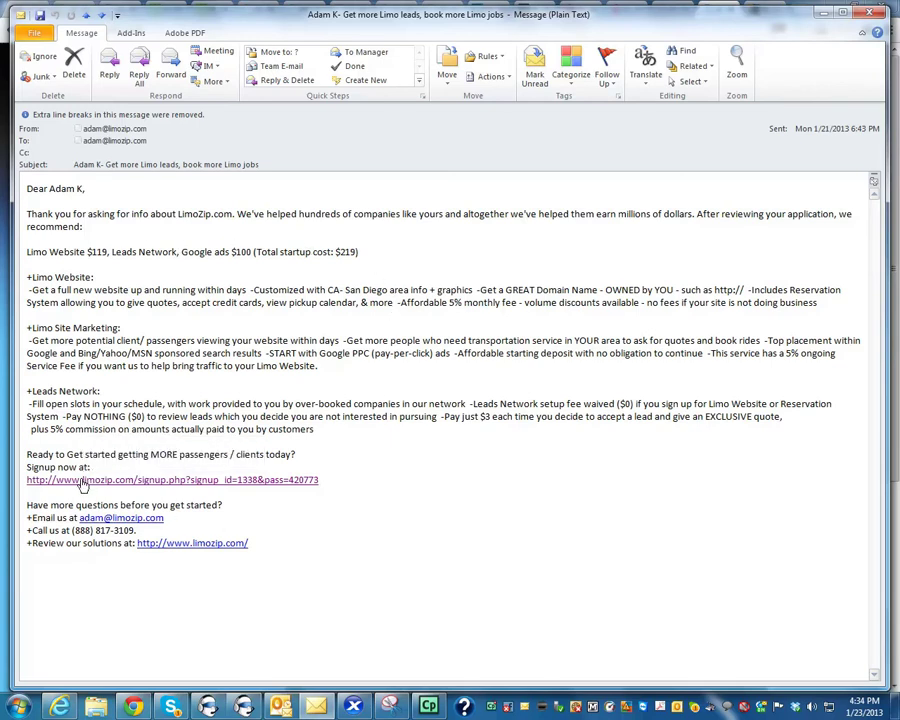
left_click(83, 485)
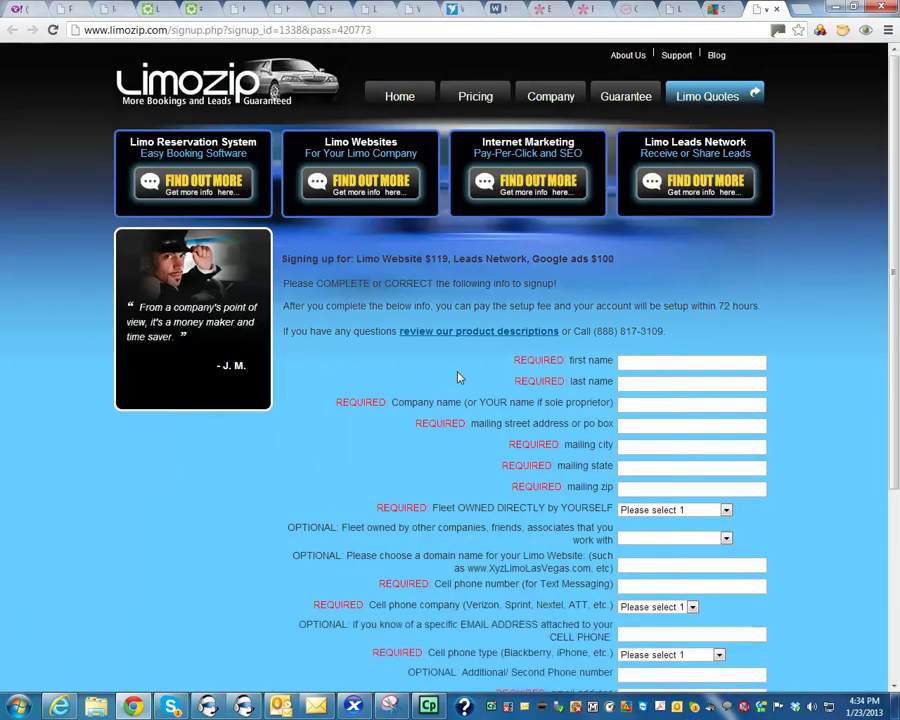
Step: Enter the first name, last name and company name 'limozip' on the signup form
scroll(568, 418, "down", 2)
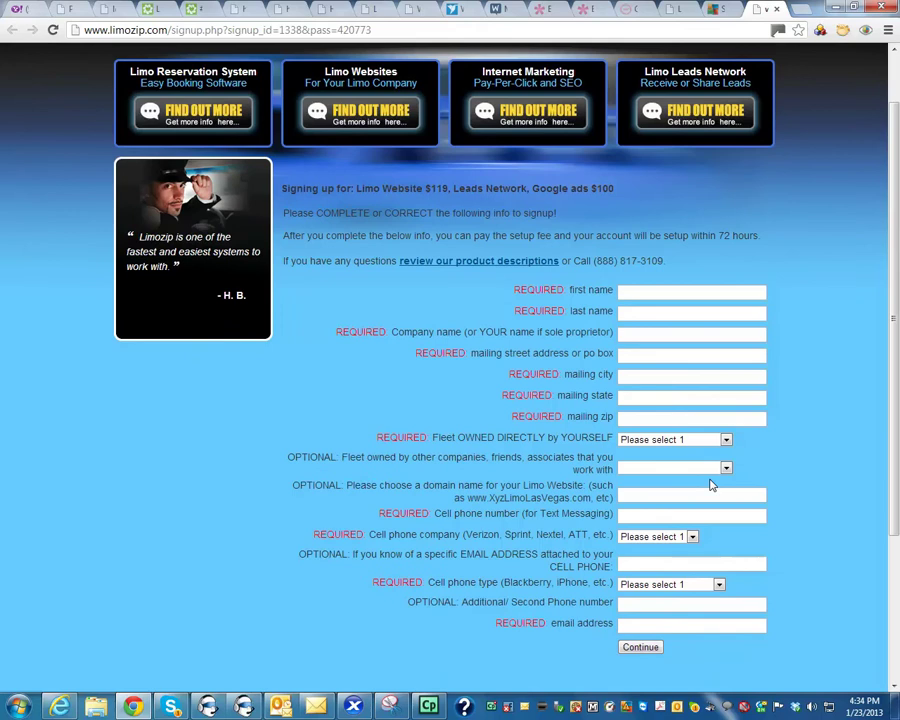
left_click(733, 288)
type("joe")
key("Tab")
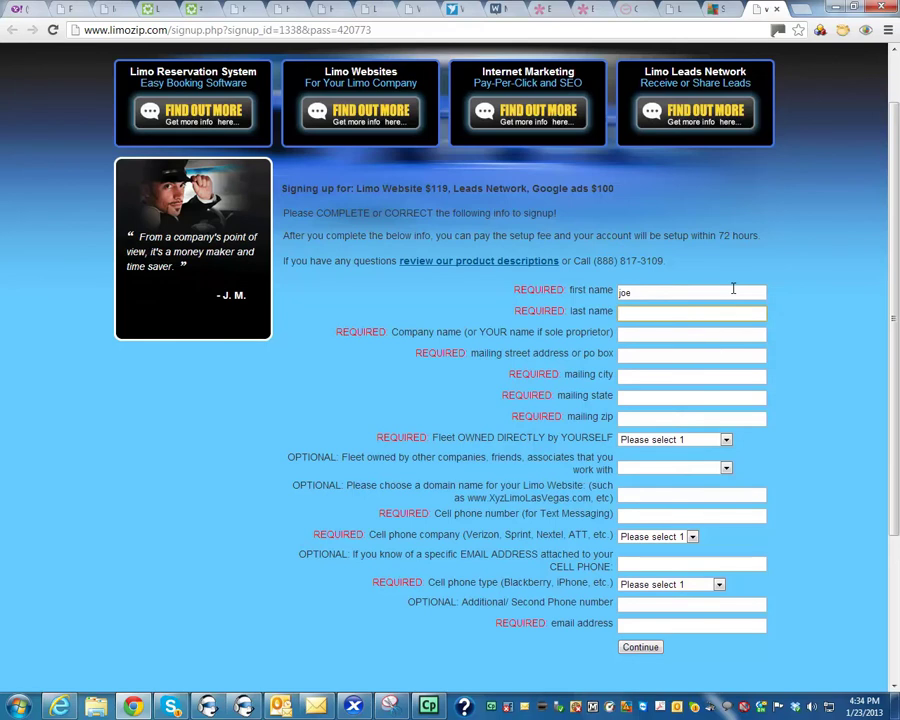
type("d")
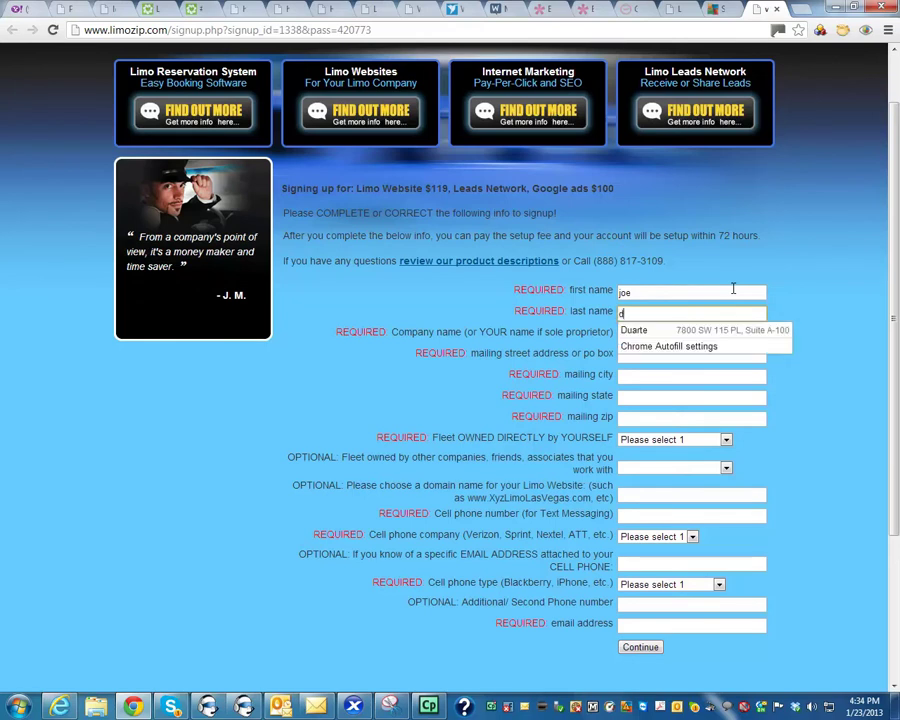
type("on")
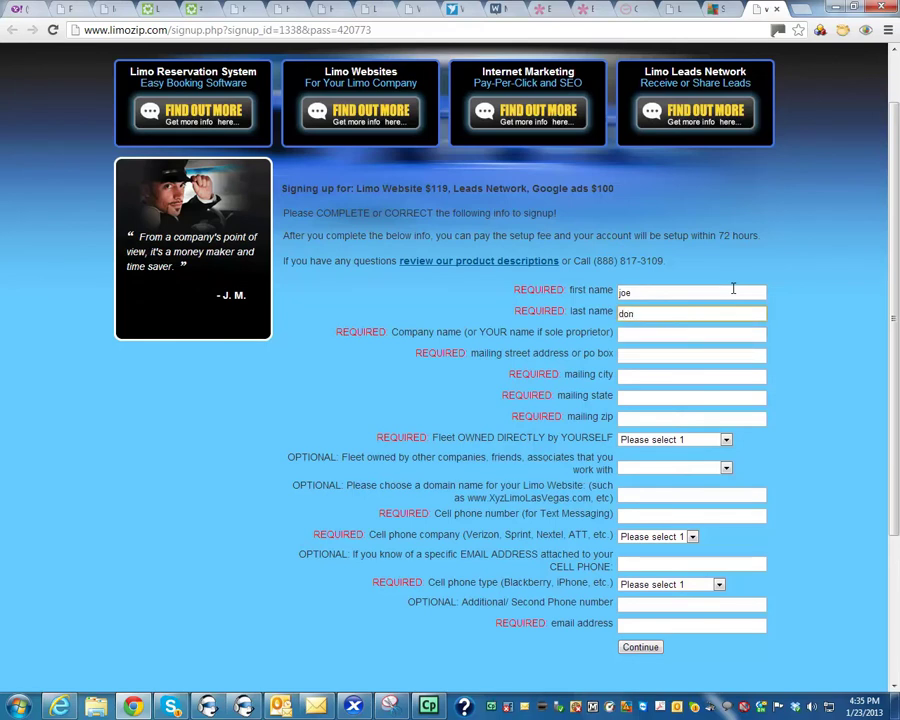
key("Tab")
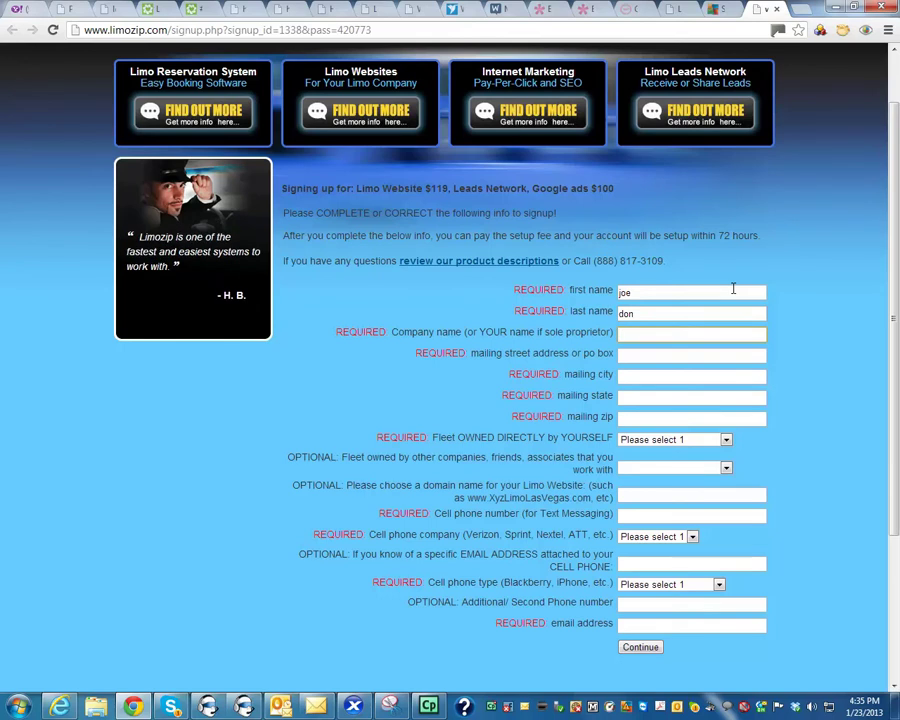
type("limozip")
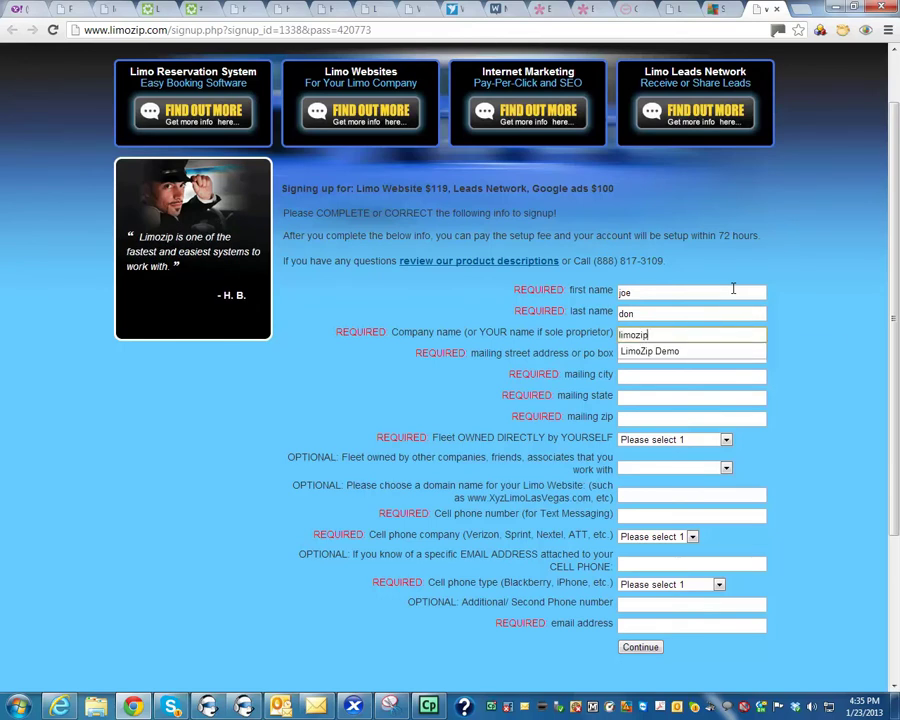
left_click(771, 307)
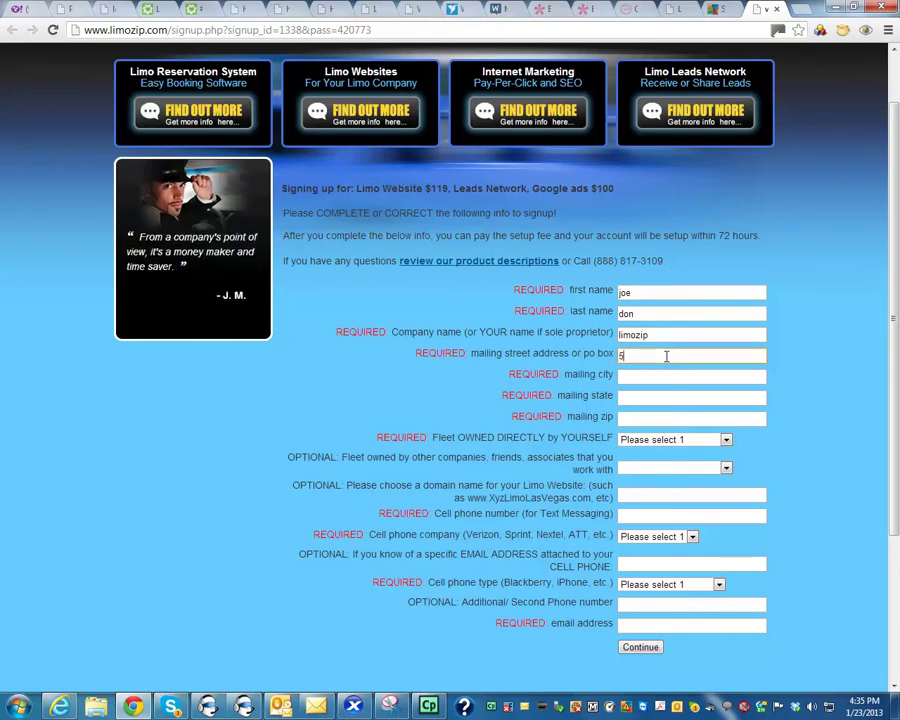
Step: Fill in the mailing street address, city, state and zip code
left_click(666, 356)
type("5222 w nd")
type("thing ave")
type("LA")
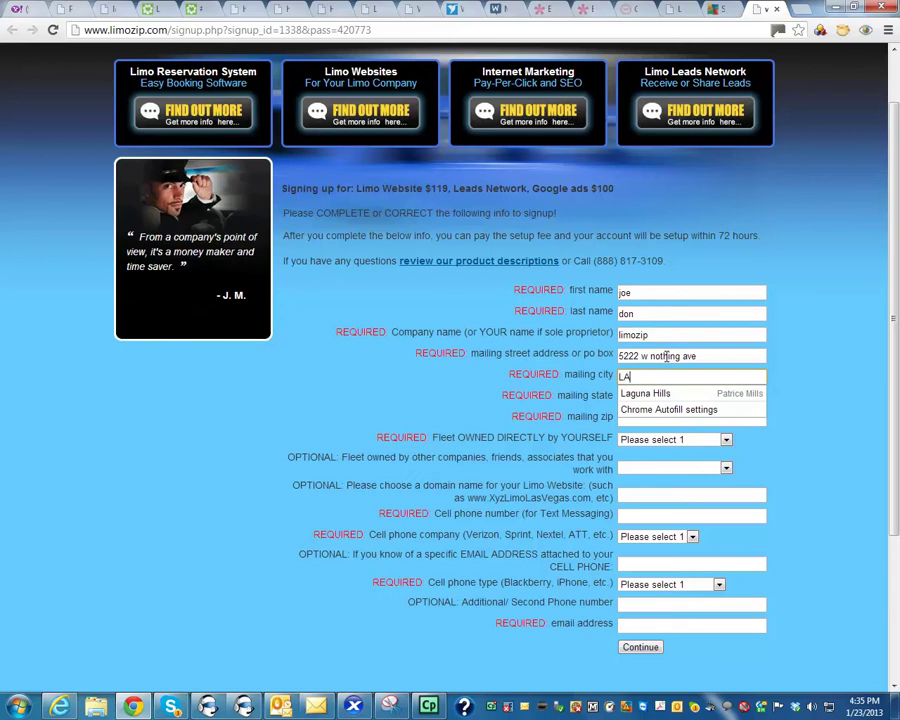
key("Tab")
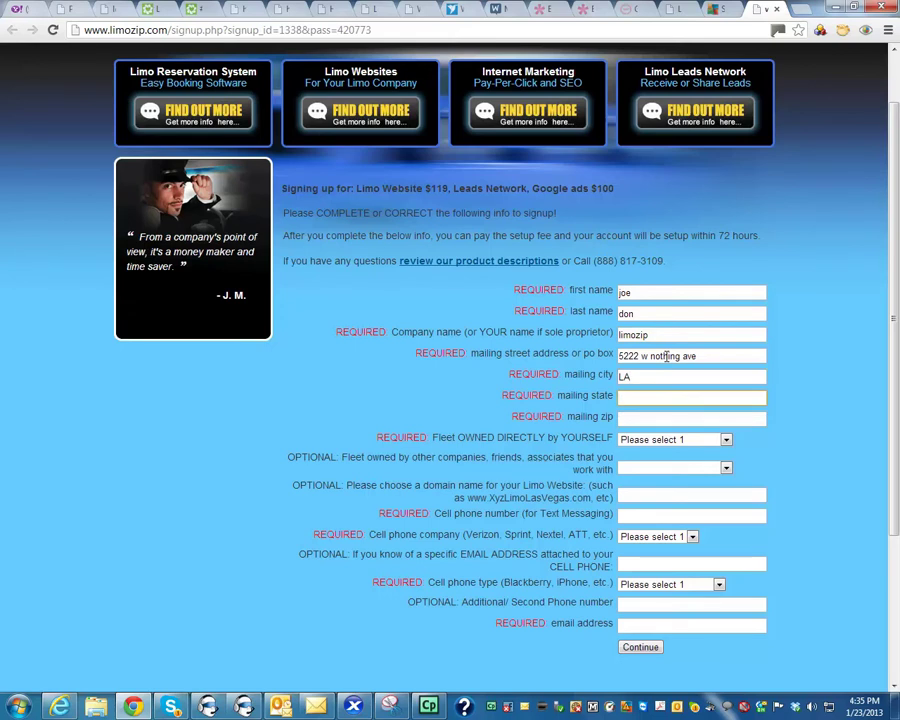
type("ca")
key("Tab")
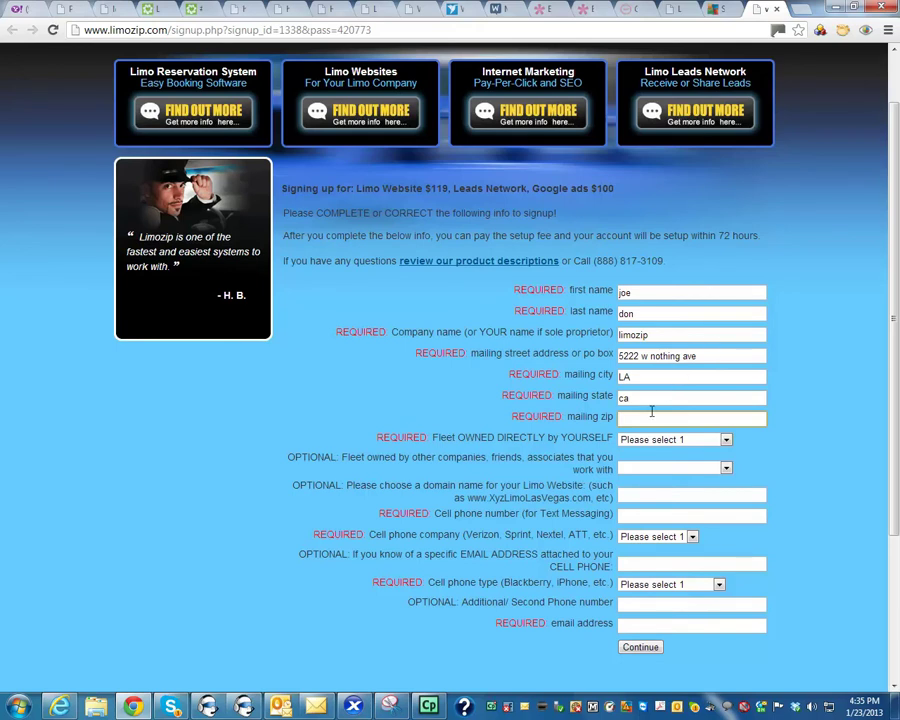
type("9")
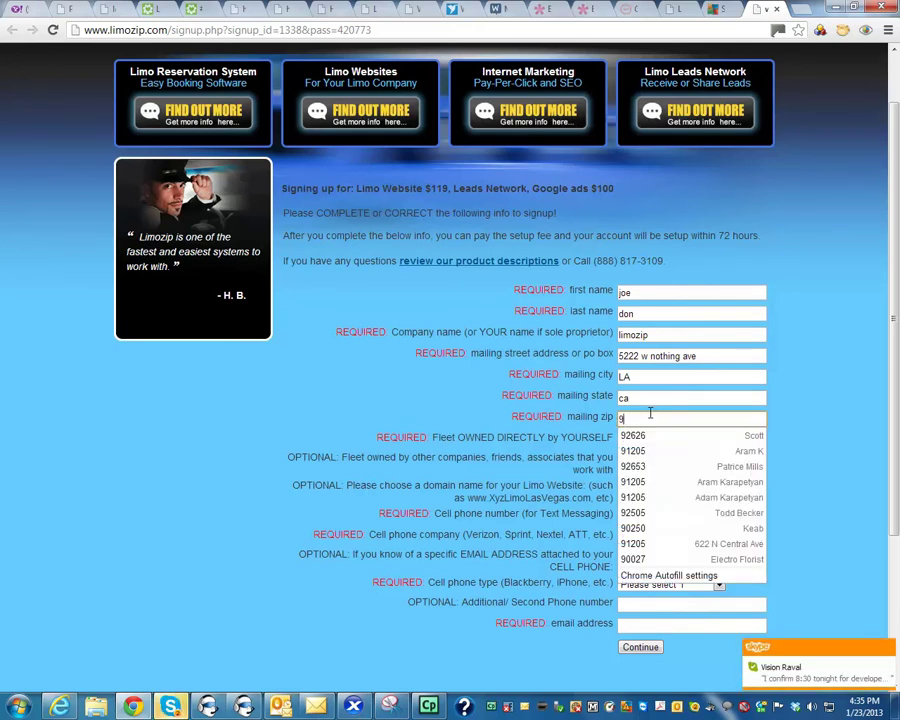
type("5222")
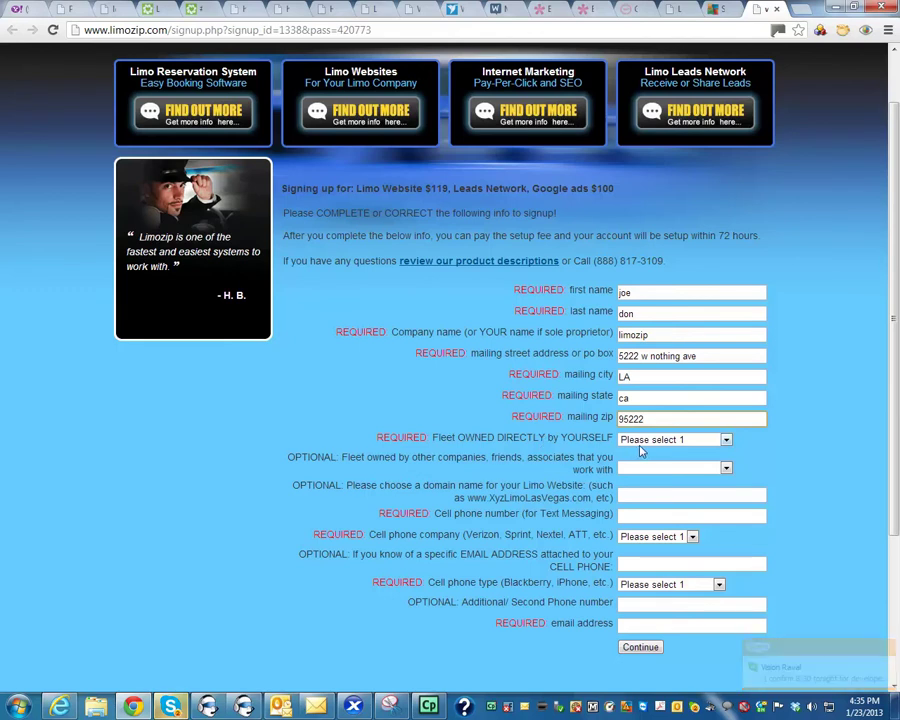
Step: Set Fleet OWNED DIRECTLY to '6+ vehicles - OTHER', leaving partner fleet and domain blank
left_click(644, 443)
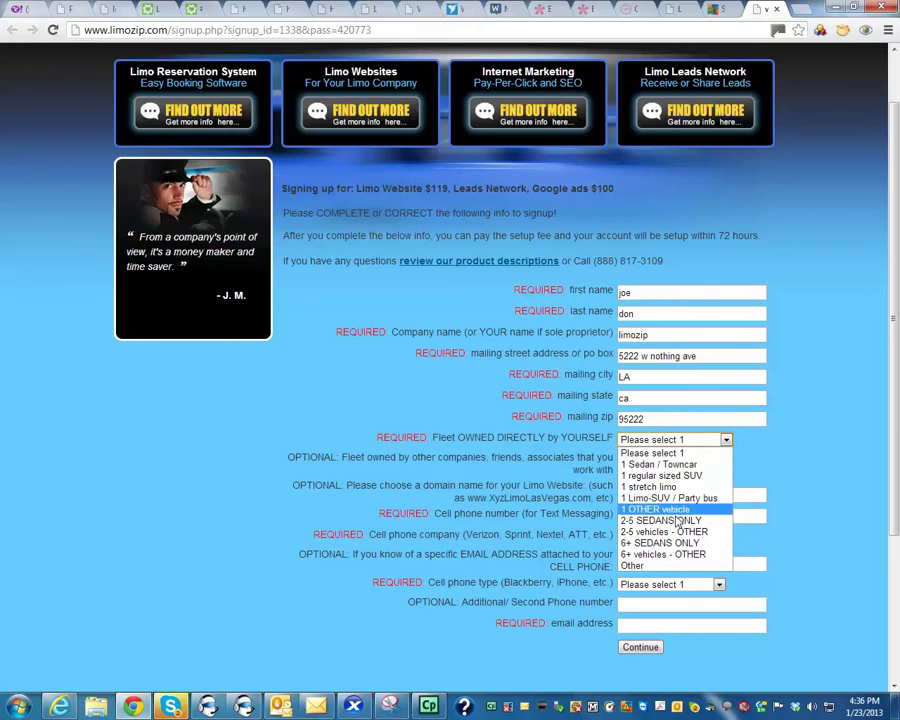
left_click(636, 556)
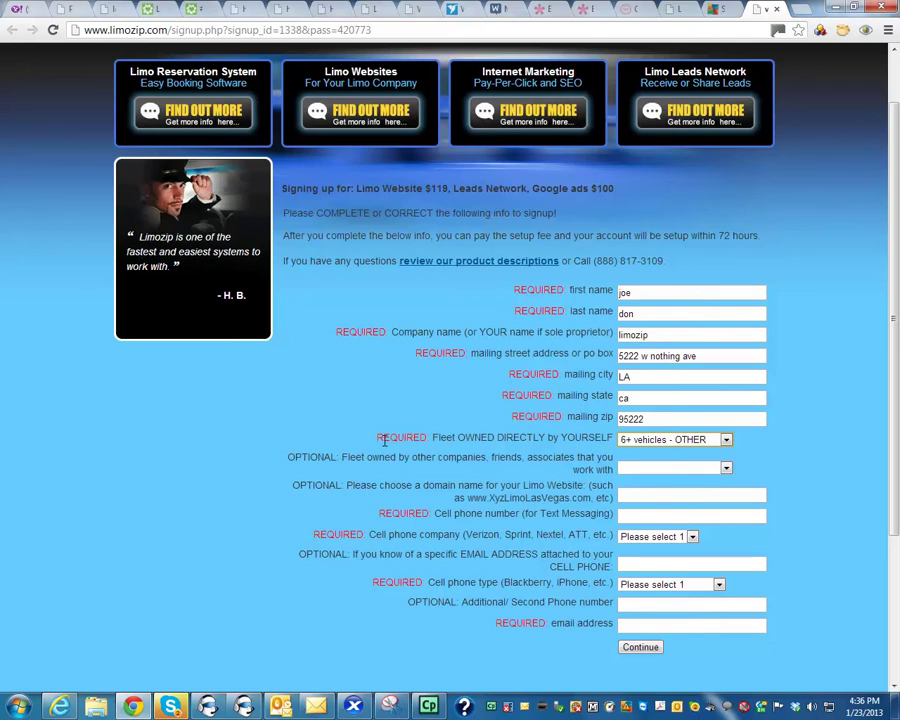
left_click(696, 470)
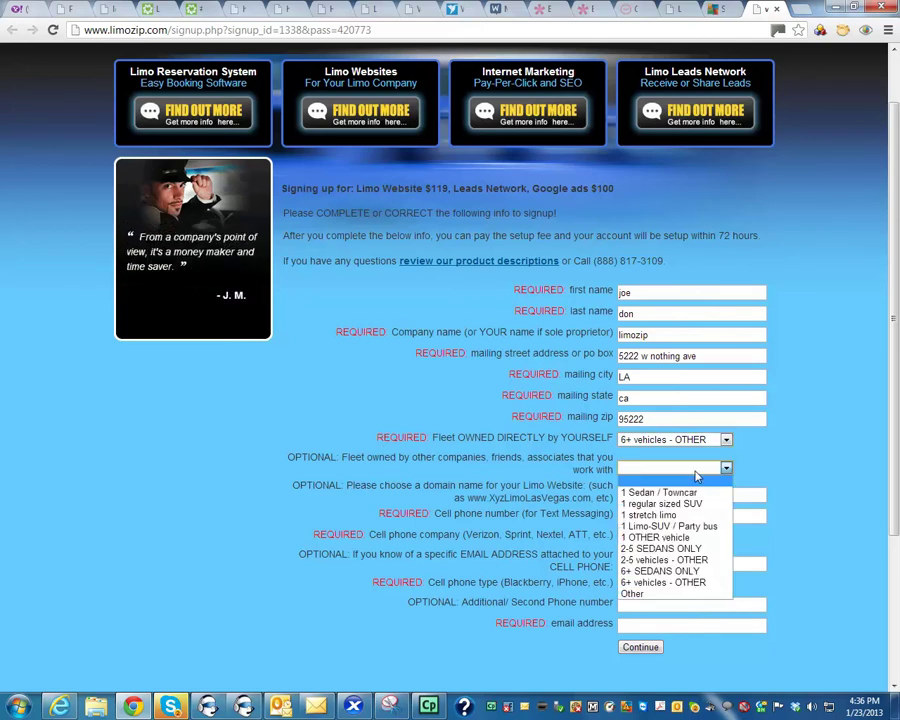
left_click(793, 477)
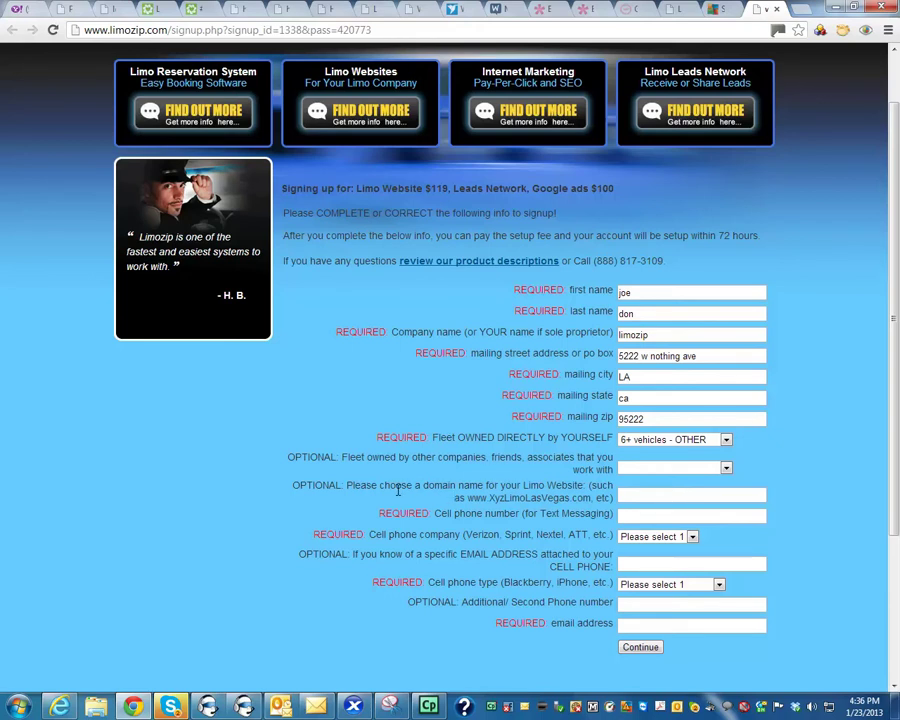
left_click(650, 496)
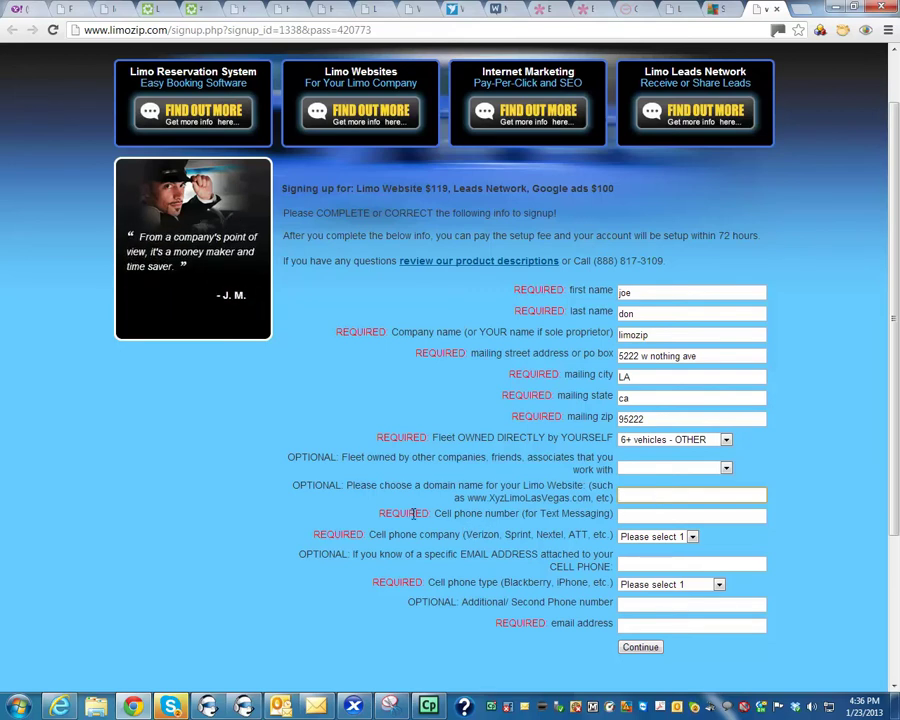
Step: Enter the cell phone number with AT&T as carrier and iPhone as phone type
left_click(659, 515)
type("310555")
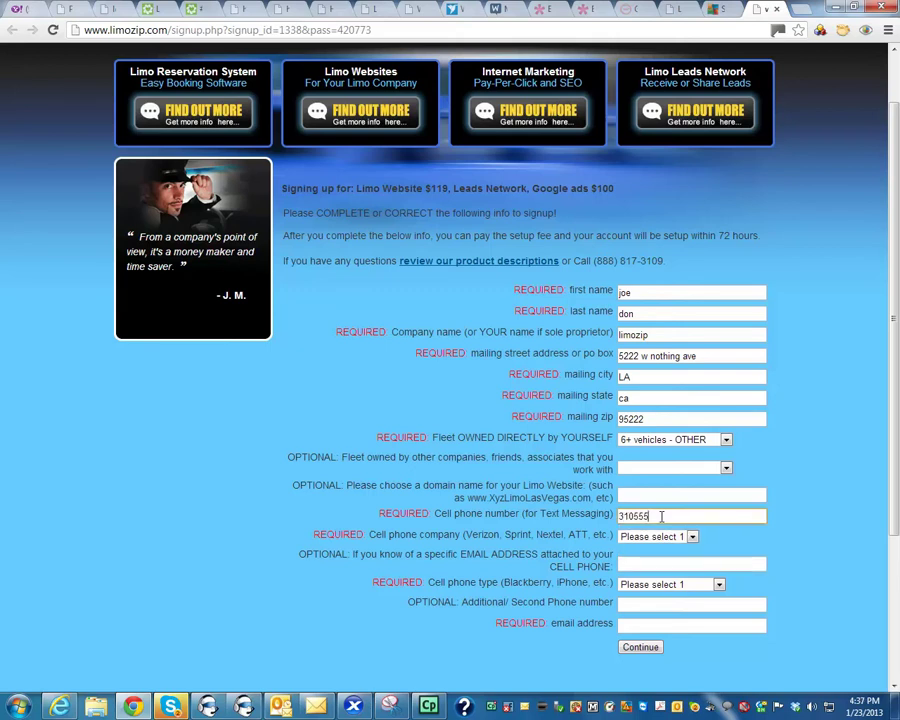
type("1212")
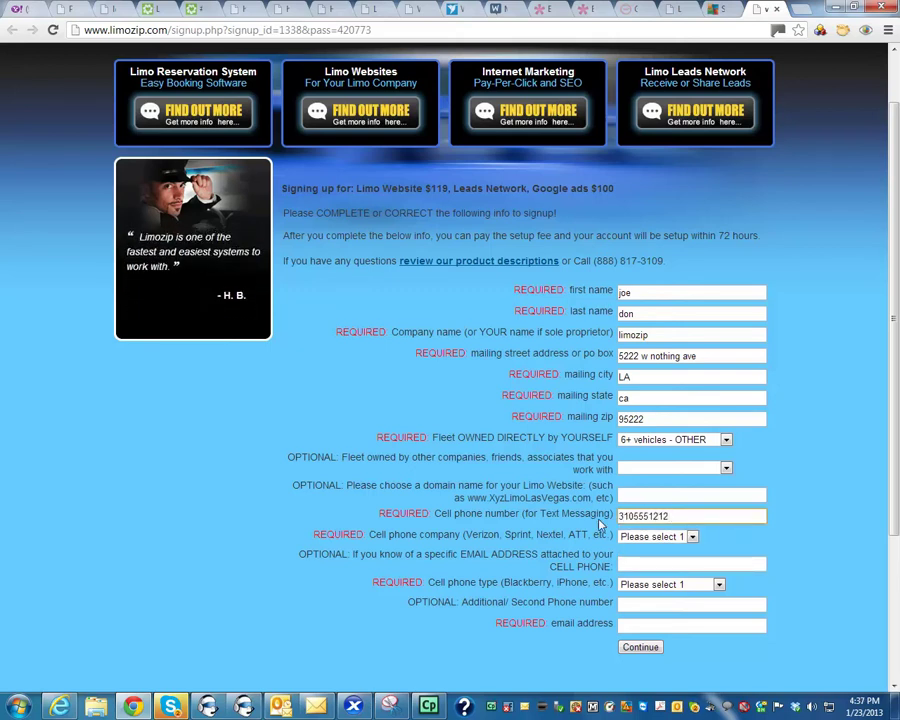
left_click(666, 539)
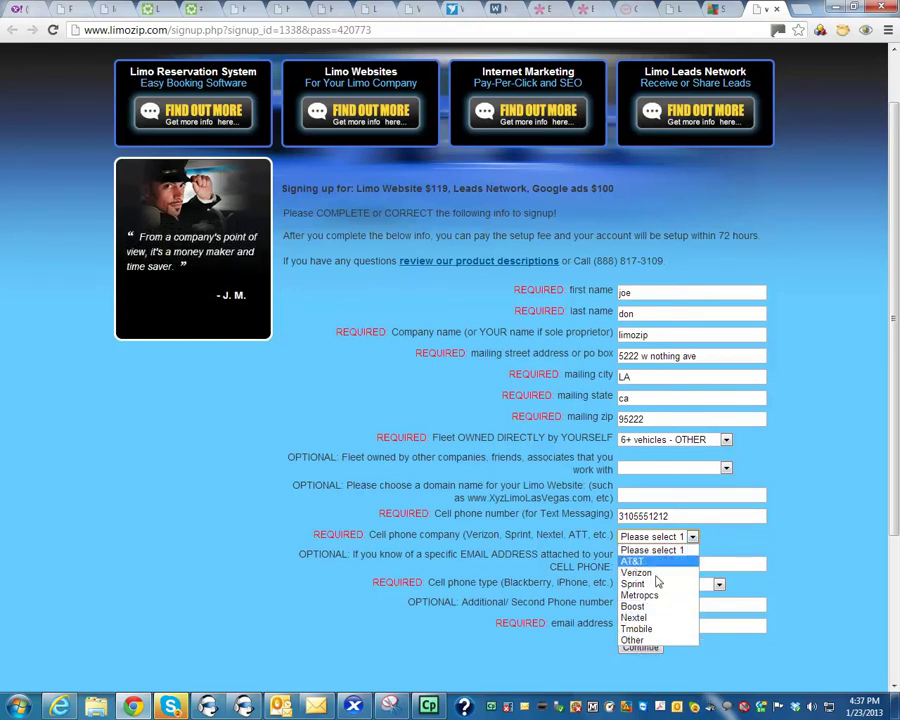
left_click(655, 562)
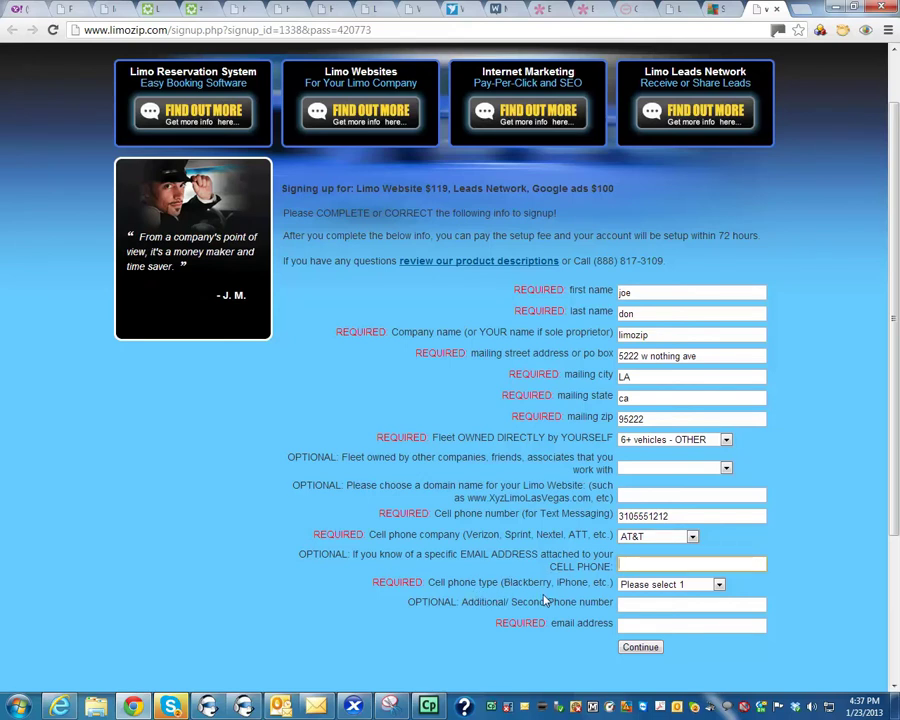
left_click(657, 590)
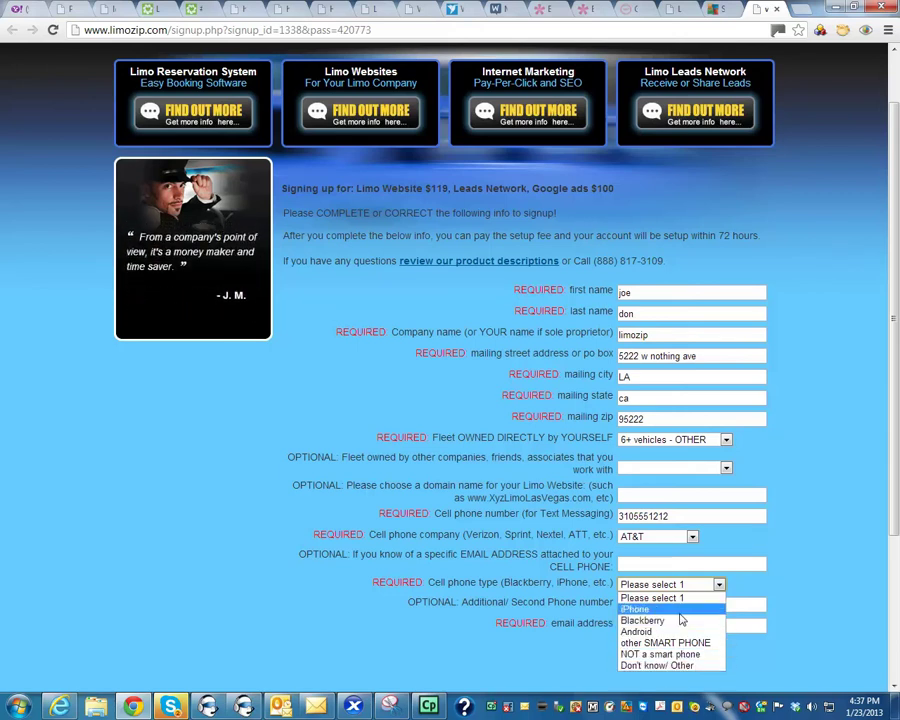
left_click(680, 617)
Step: Enter the email address and submit the signup form with Continue
left_click(657, 628)
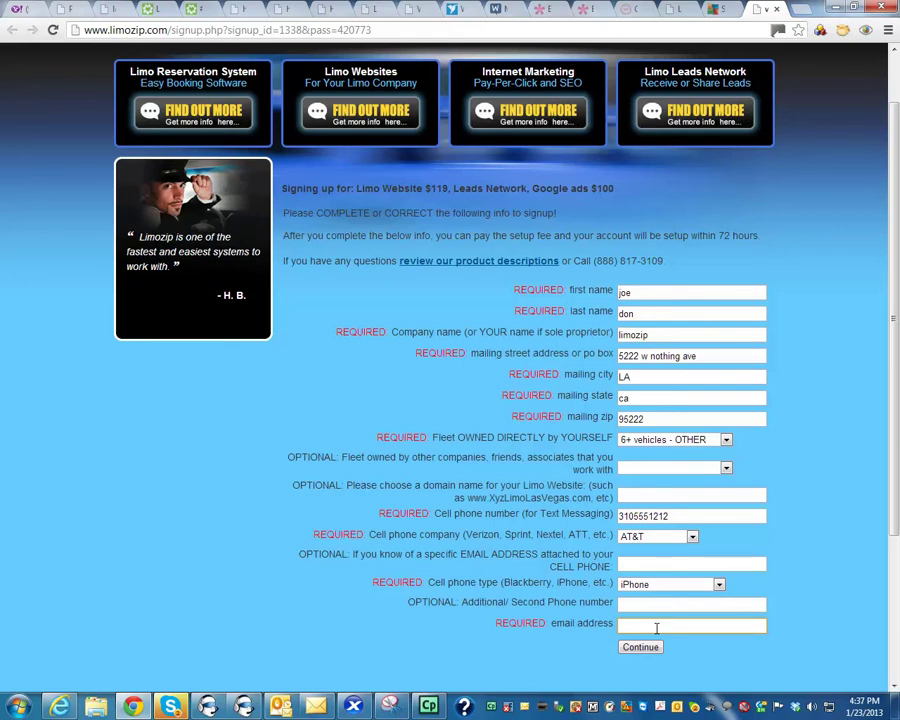
type("joe@joe.com")
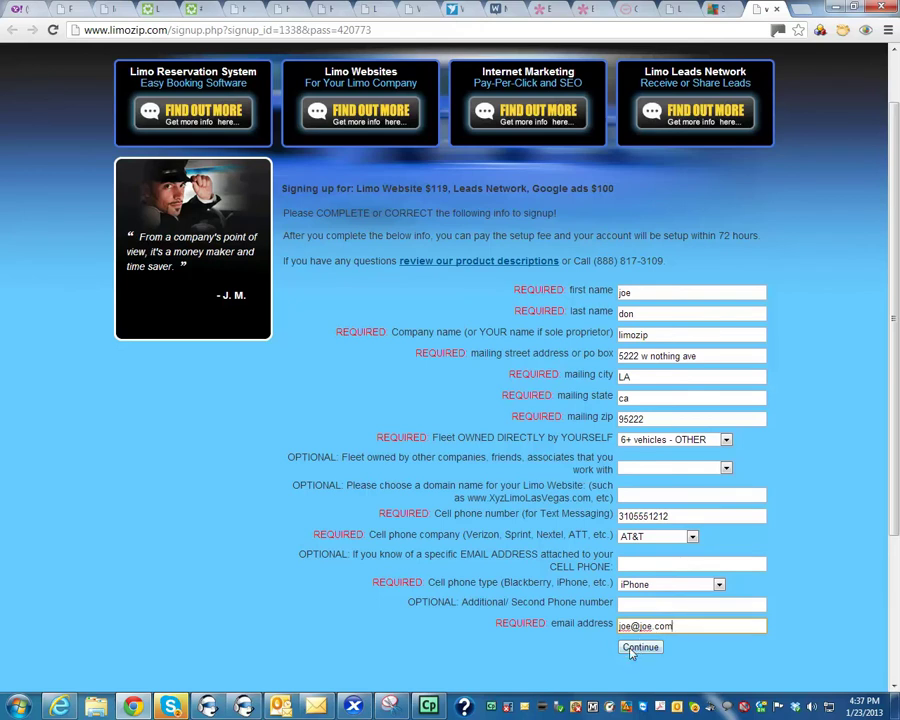
left_click(631, 650)
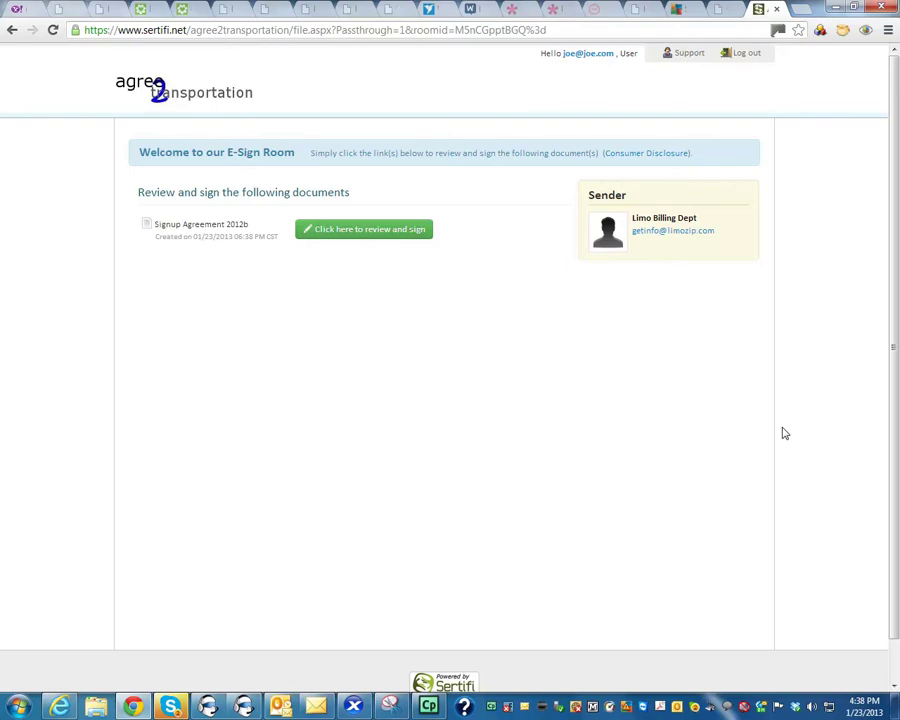
Step: Open Signup Agreement 2012b and scroll to the page 5 real-name signing instructions
left_click(380, 242)
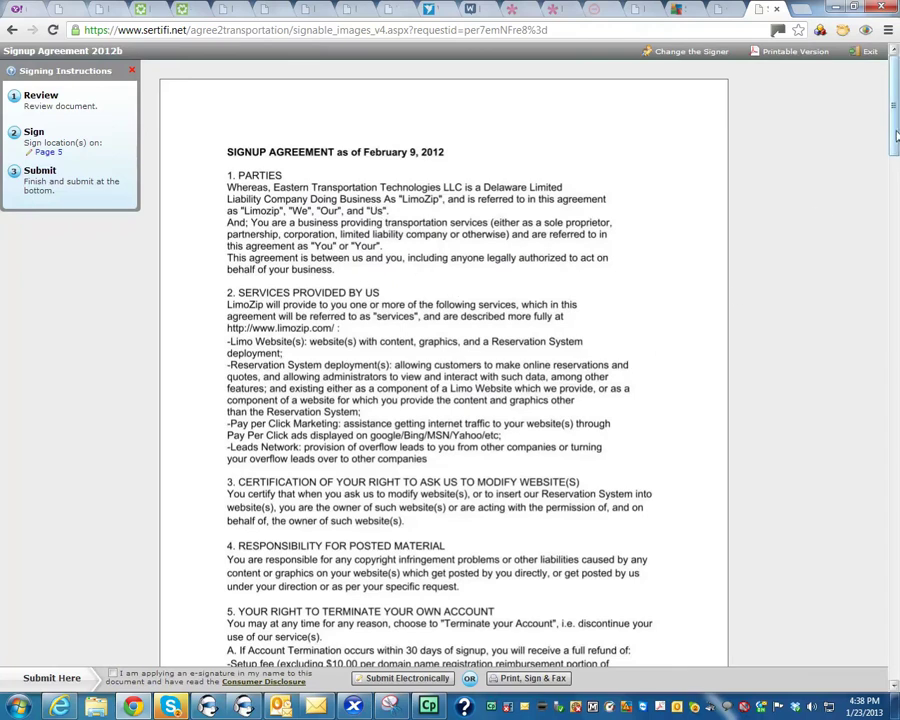
scroll(890, 172, "down", 3)
scroll(888, 178, "down", 2)
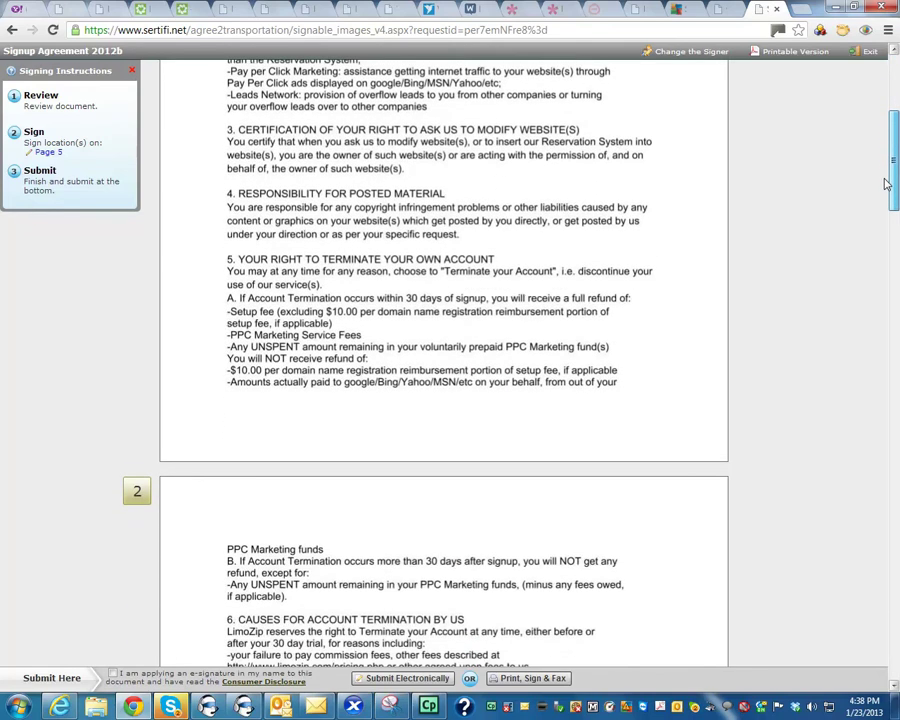
scroll(886, 170, "up", 5)
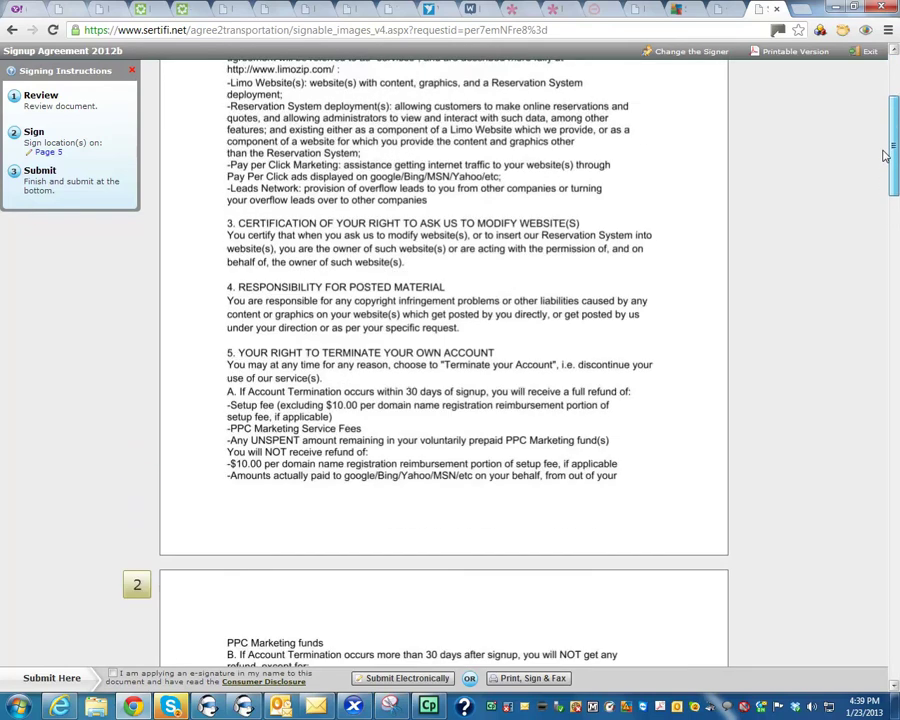
scroll(891, 120, "up", 1)
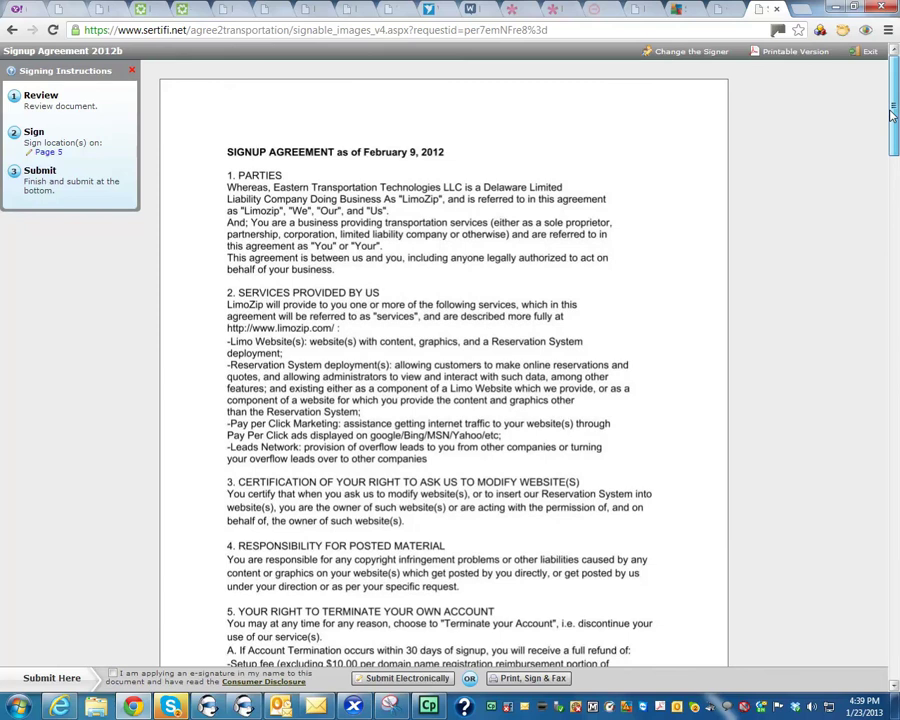
scroll(884, 132, "down", 2)
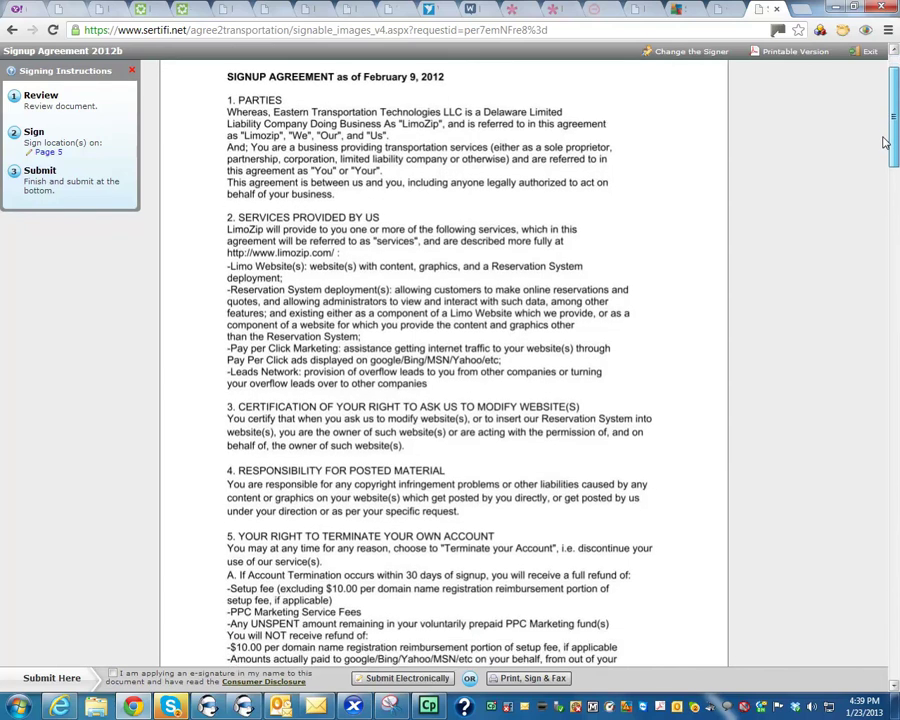
scroll(884, 146, "down", 1)
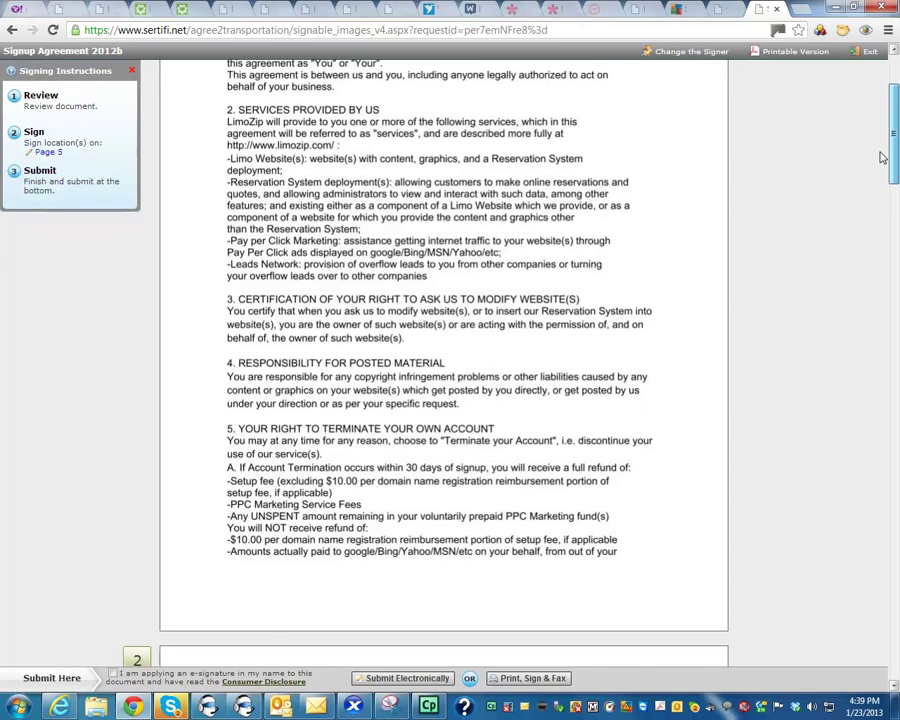
scroll(883, 157, "down", 2)
scroll(875, 193, "down", 2)
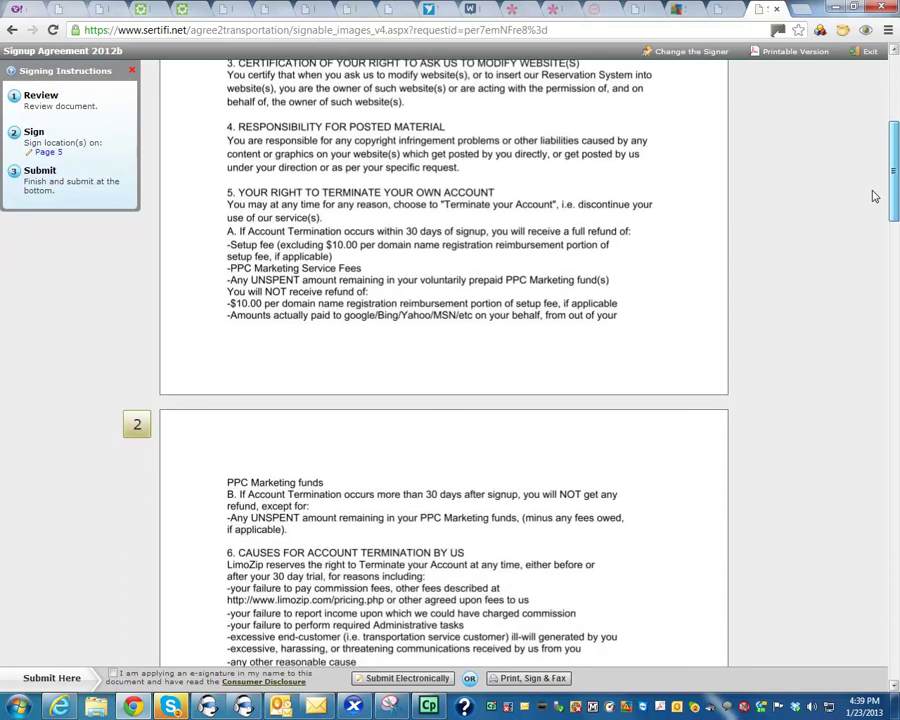
scroll(870, 212, "down", 1)
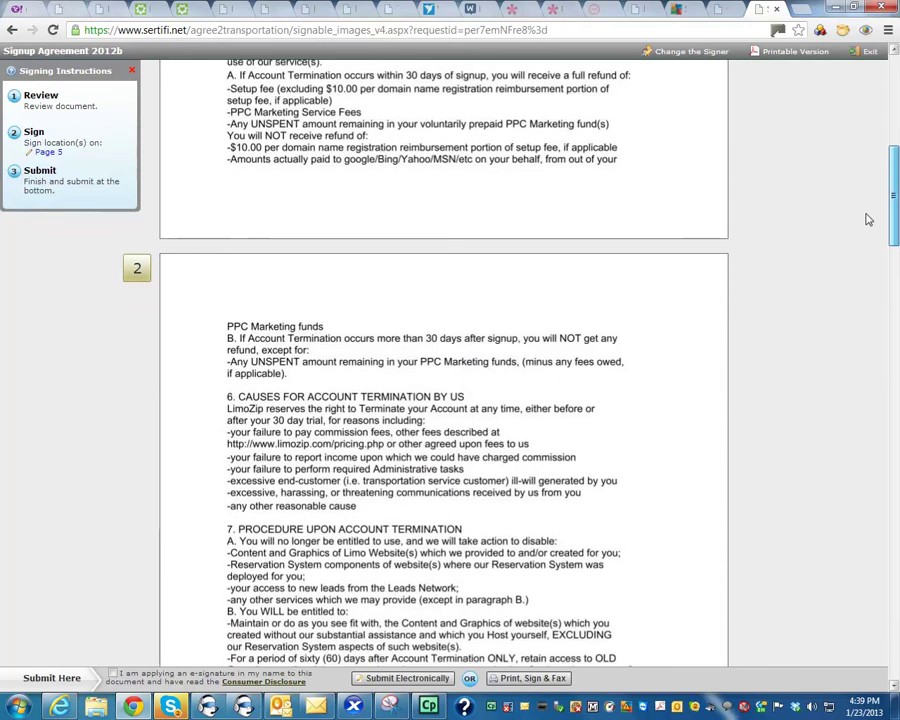
scroll(868, 221, "down", 3)
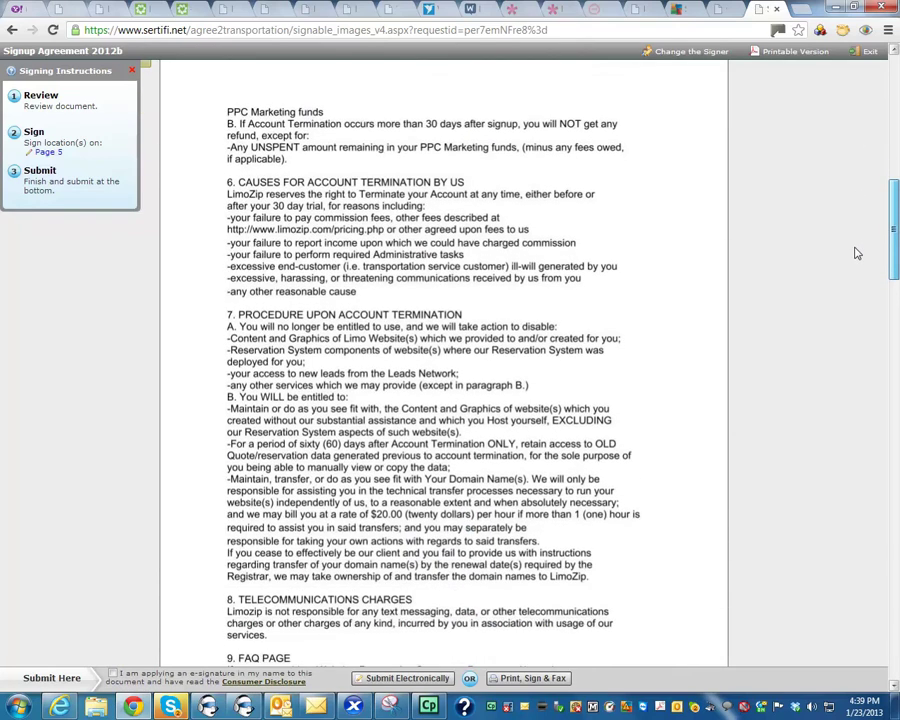
scroll(850, 268, "down", 2)
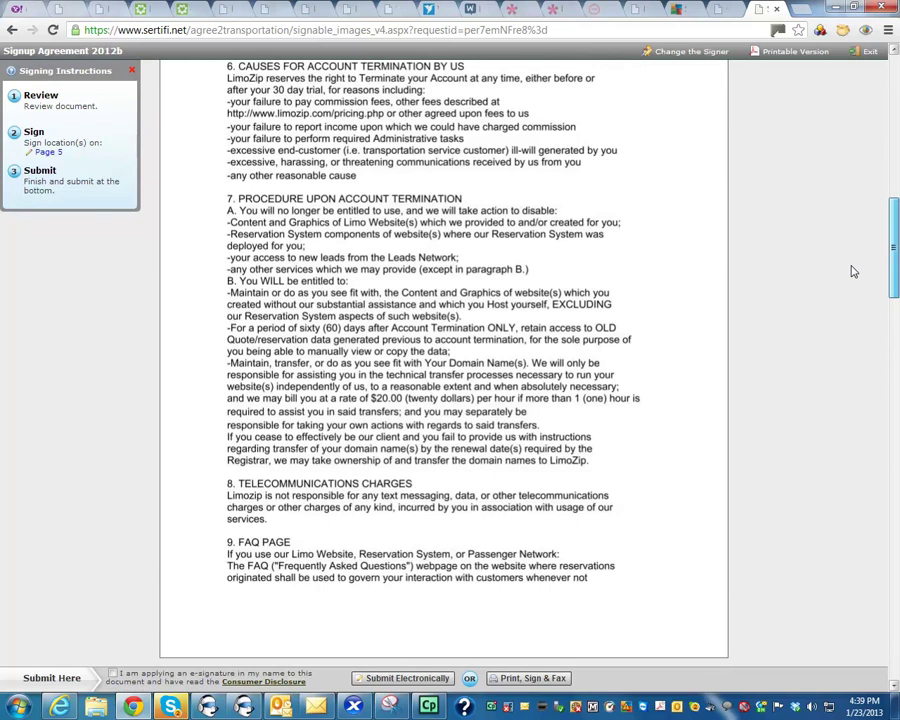
scroll(853, 271, "down", 1)
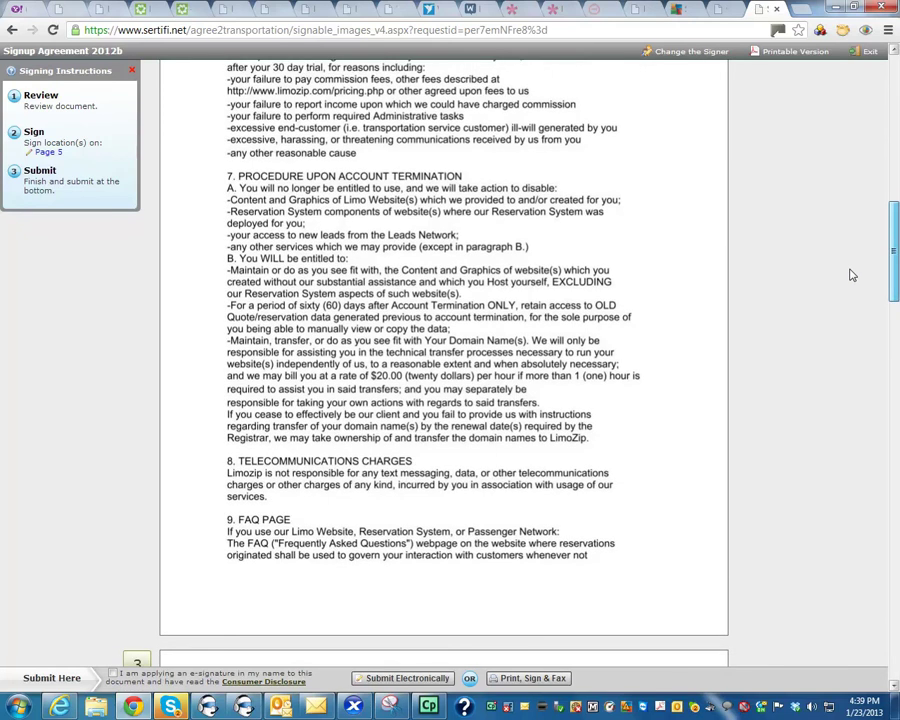
scroll(843, 296, "down", 3)
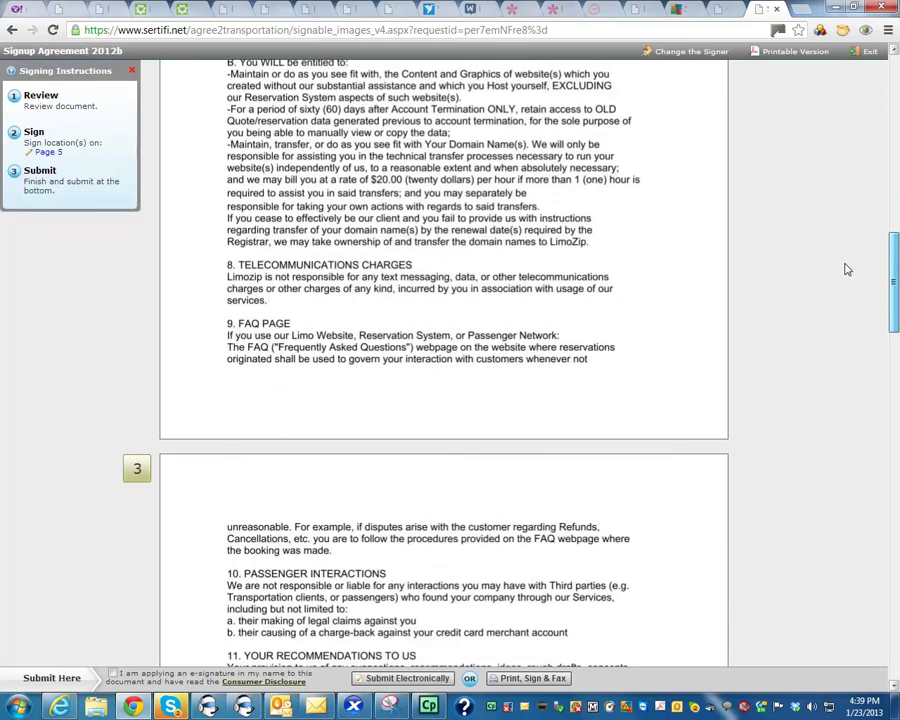
scroll(863, 184, "up", 10)
scroll(856, 253, "down", 5)
scroll(856, 253, "down", 12)
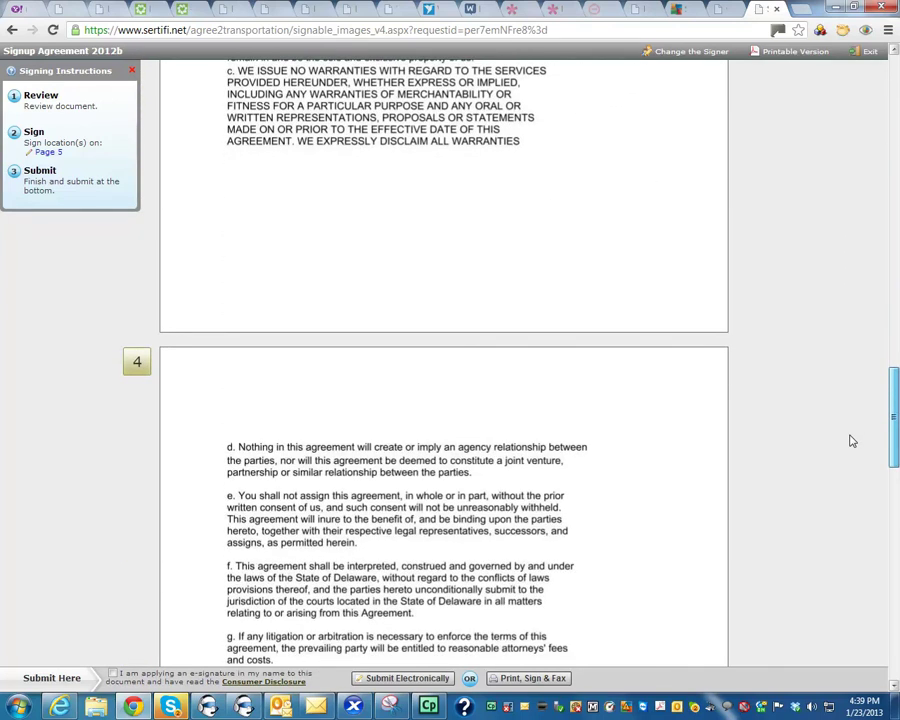
scroll(852, 441, "down", 10)
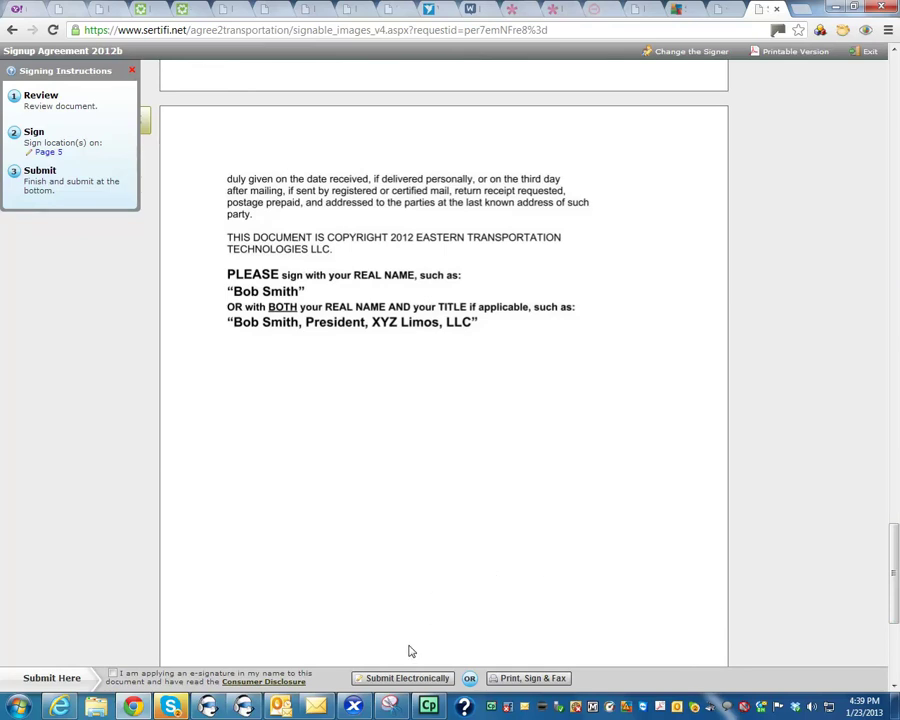
Step: Type the signer's name into the page 5 Sign Here field and submit electronically
left_click(46, 153)
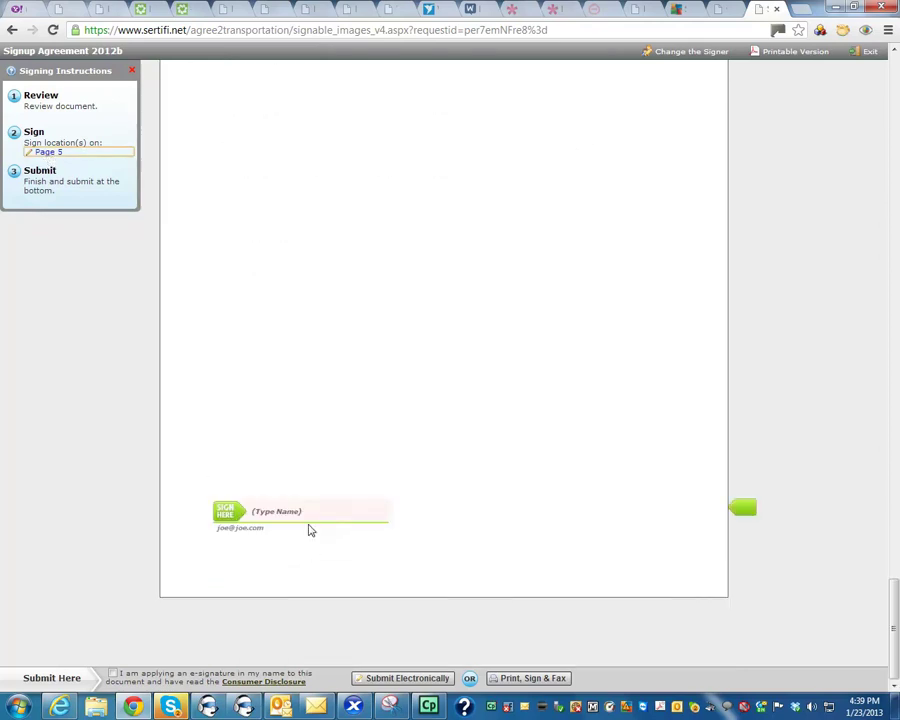
left_click(299, 507)
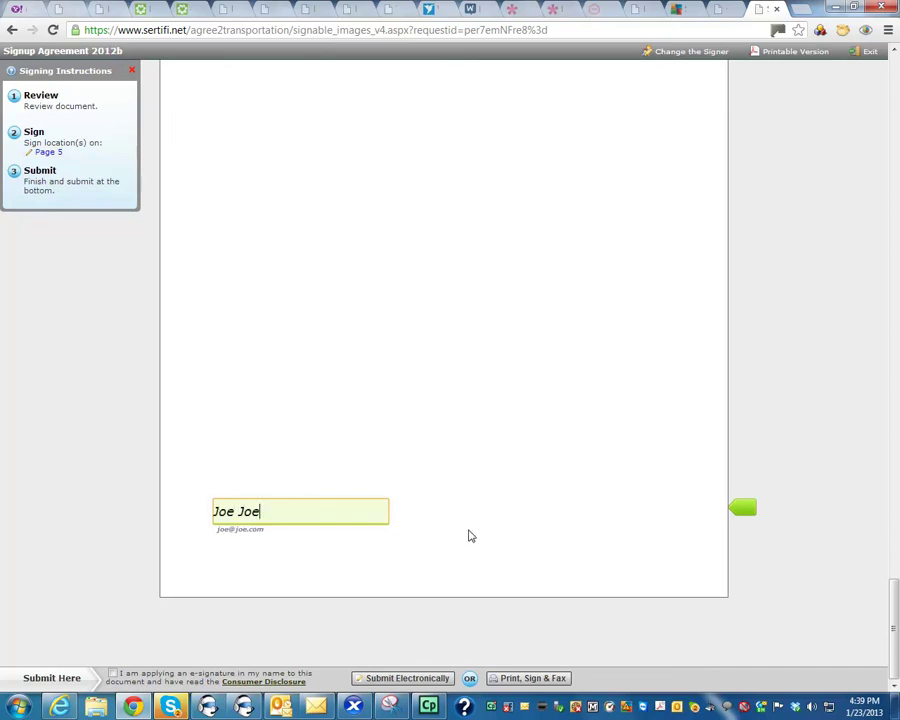
left_click(470, 536)
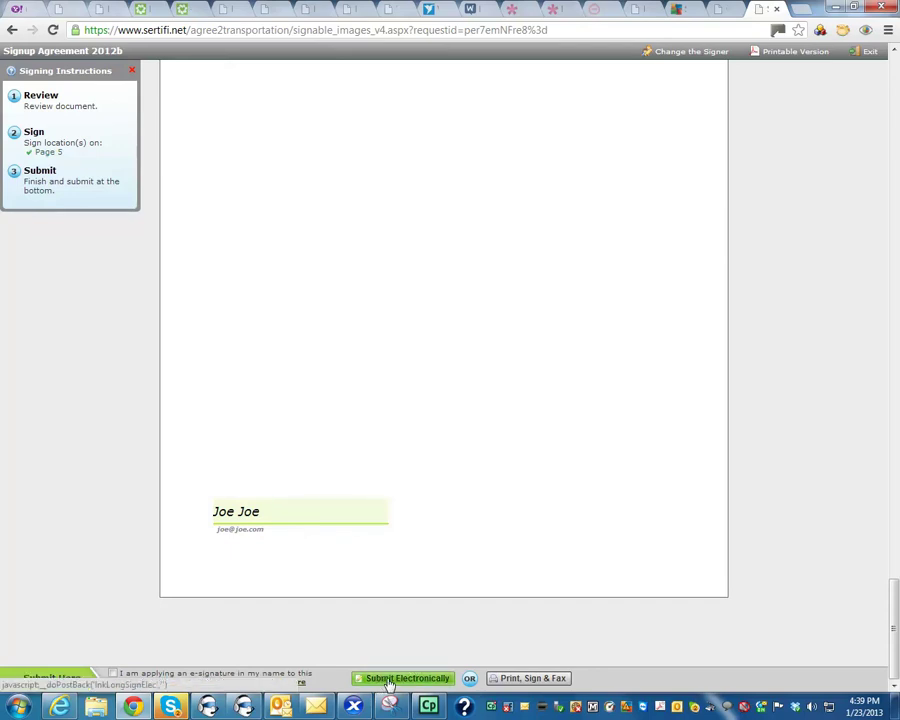
left_click(389, 681)
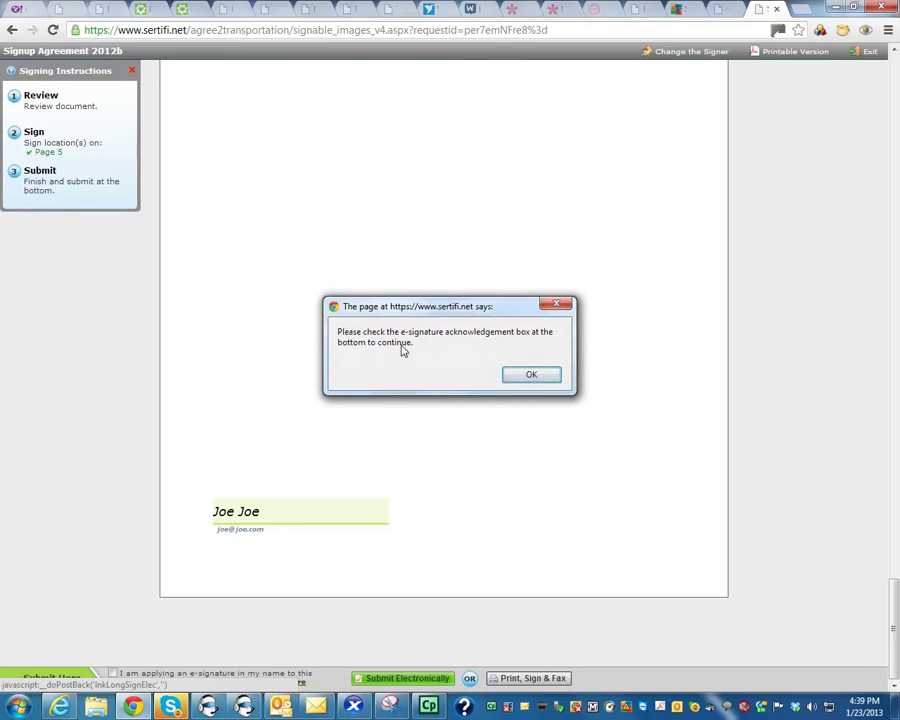
Step: Dismiss the alert, tick the e-signature acknowledgement box and resubmit the agreement
left_click(540, 375)
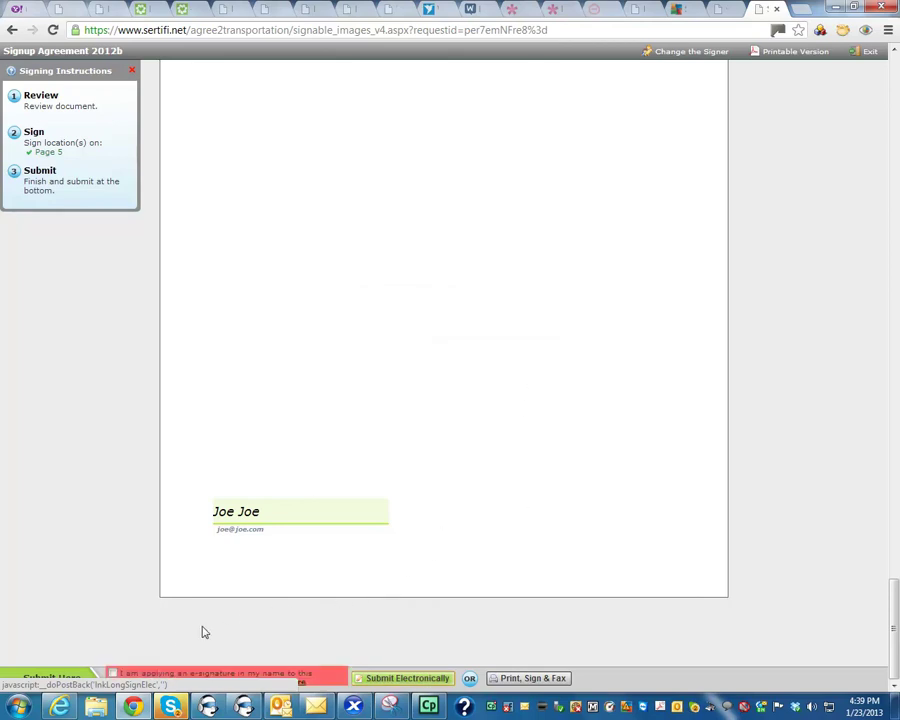
left_click(113, 676)
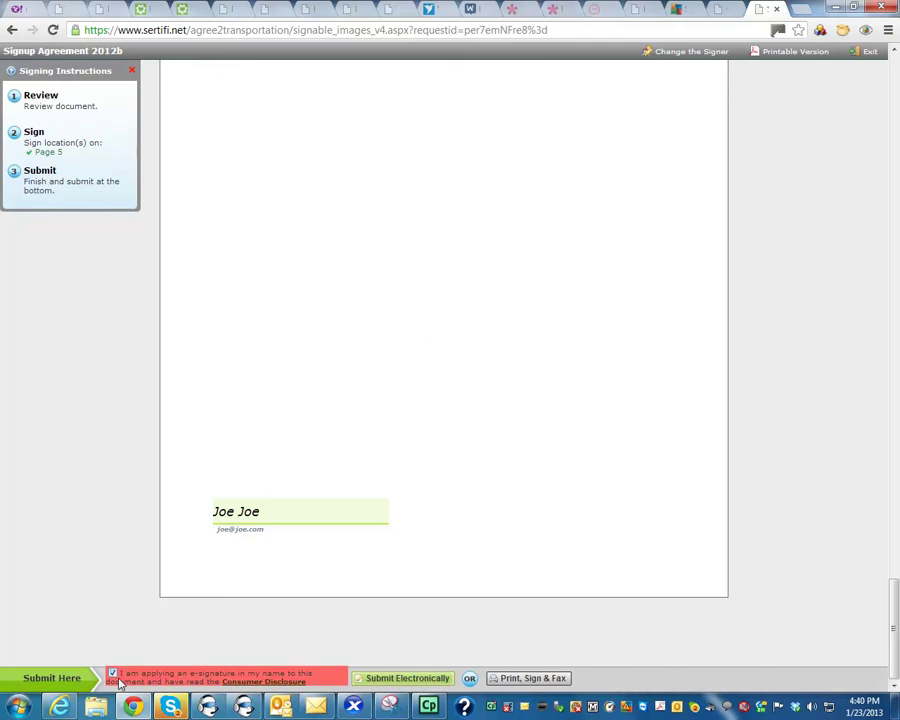
left_click(405, 678)
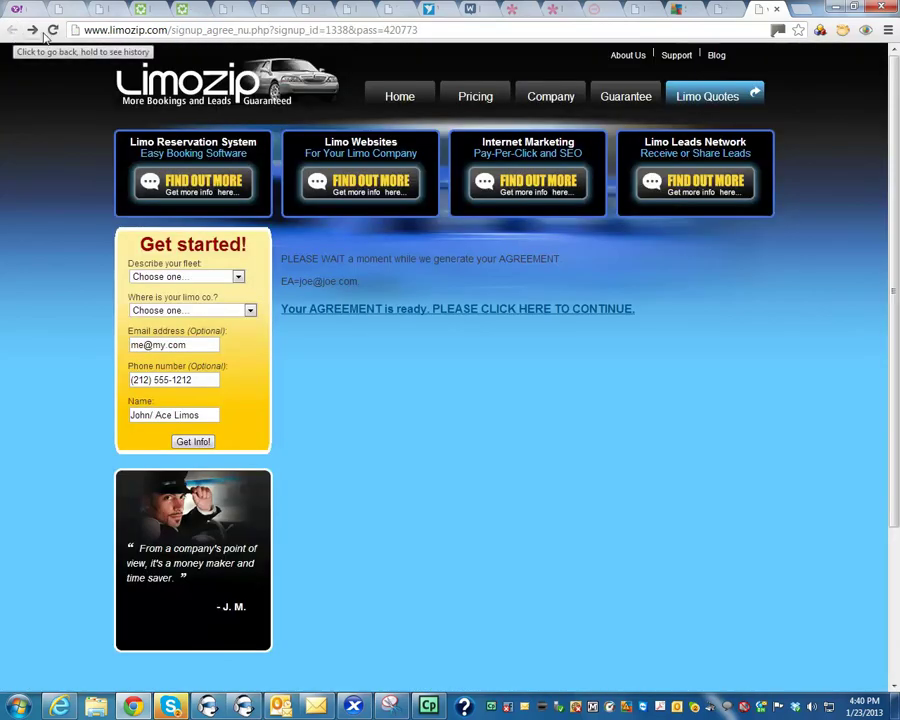
left_click(12, 31)
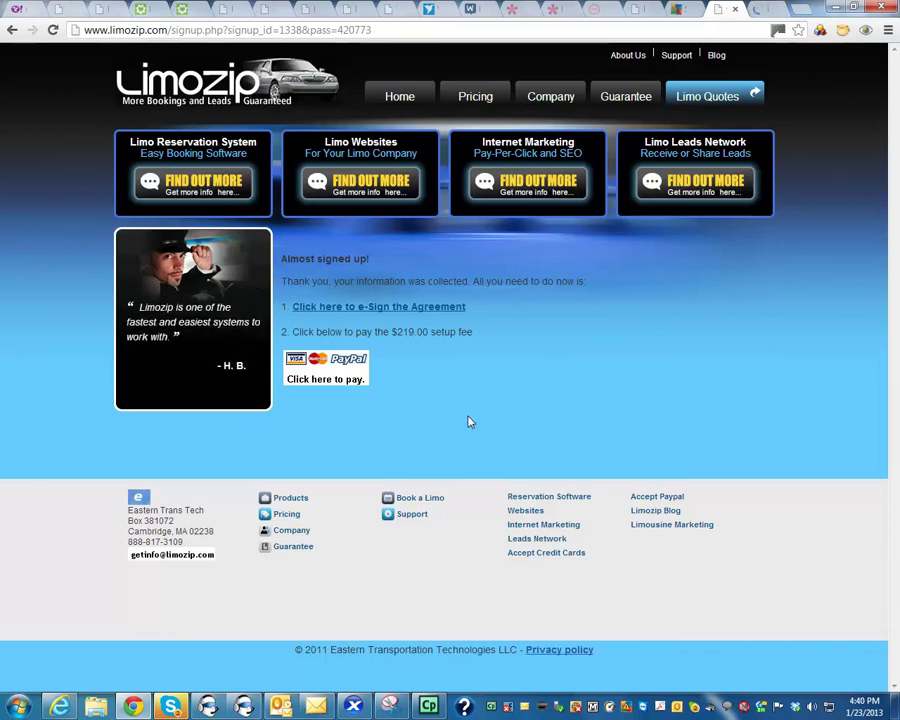
Step: Go back to the LimoZip signup page, then switch to the $219.00 PayPal checkout tab
left_click(762, 10)
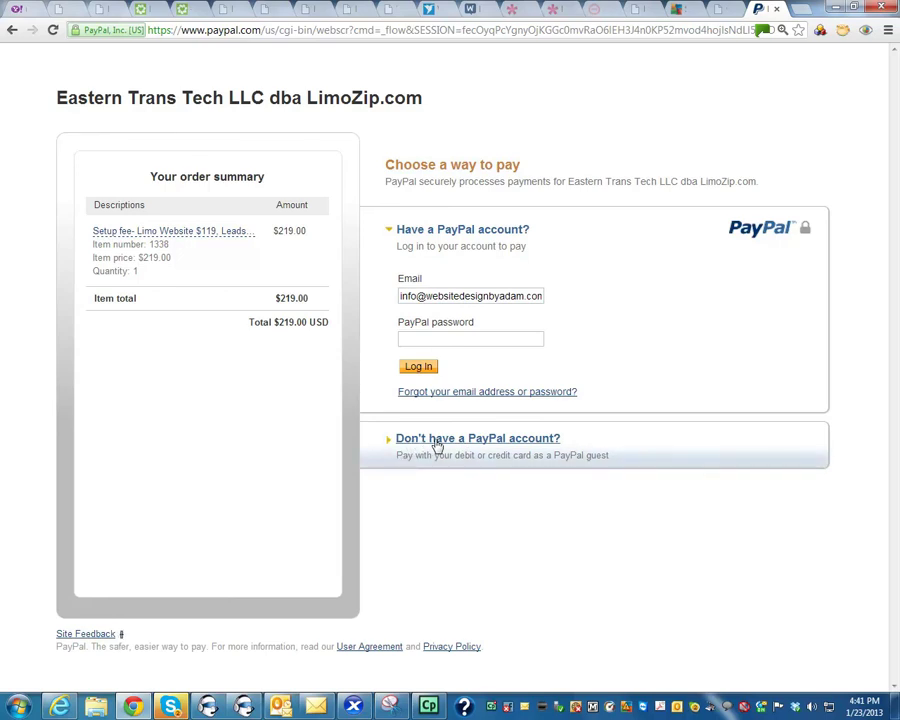
Step: Choose guest card payment for the $219.00 fee and check the CSC and expiration fields
left_click(437, 445)
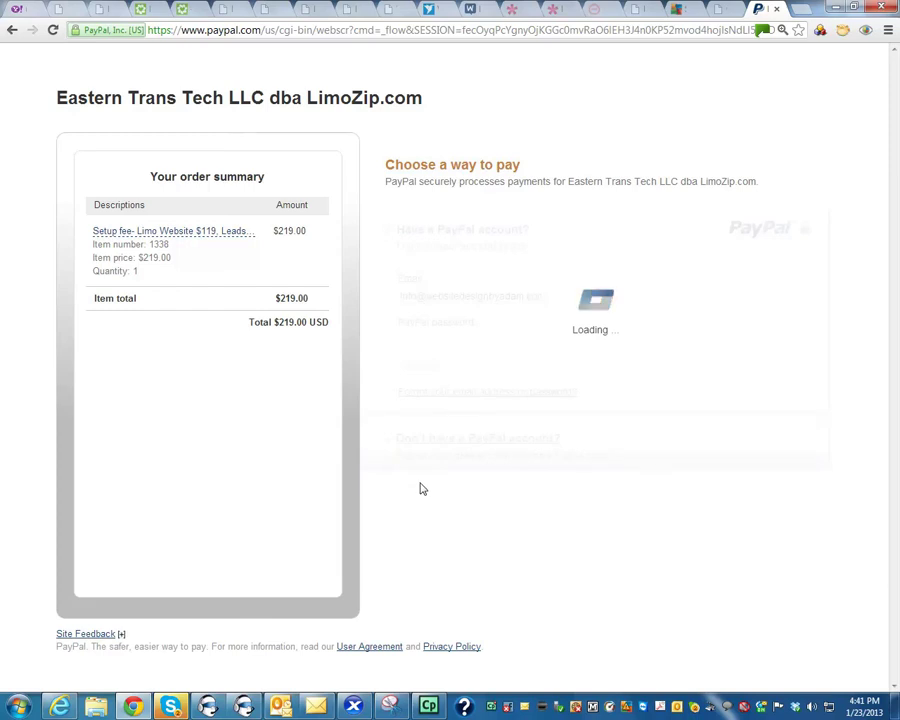
scroll(830, 523, "down", 3)
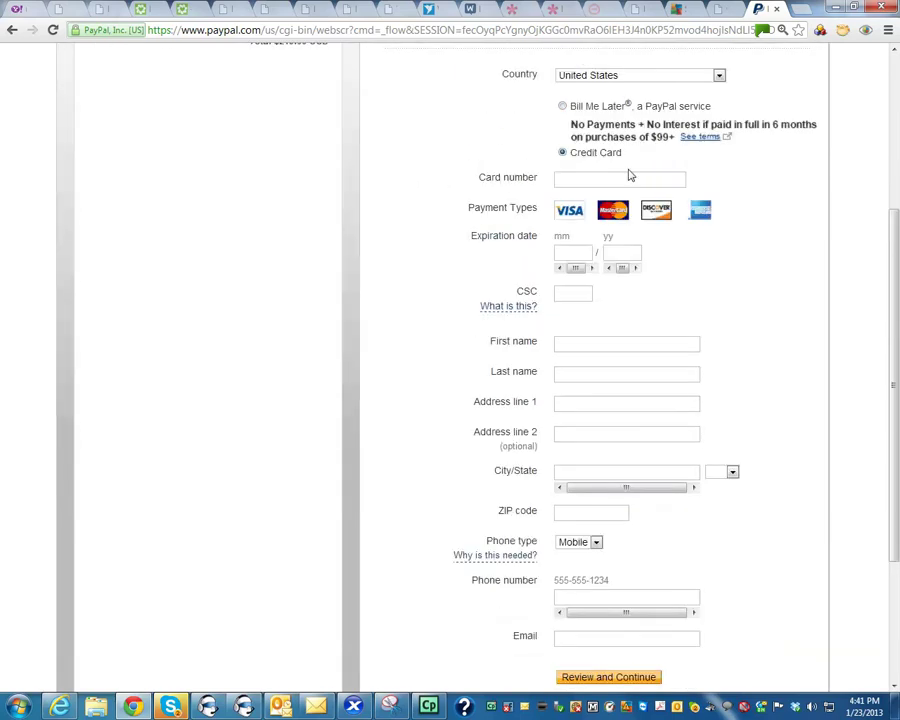
left_click(563, 290)
left_click(569, 252)
left_click(613, 252)
scroll(700, 370, "down", 1)
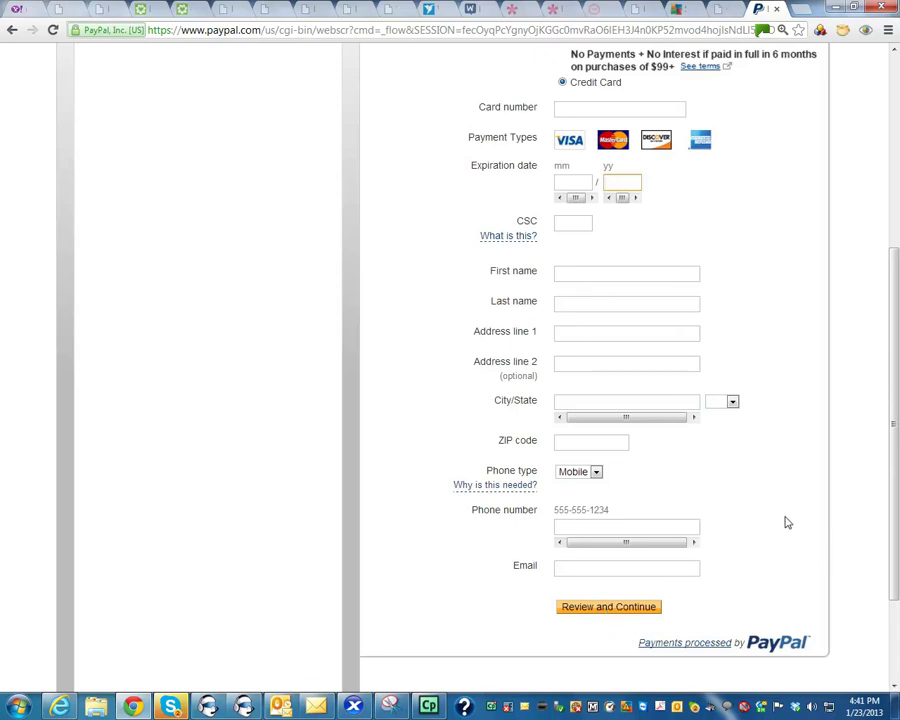
scroll(822, 591, "up", 3)
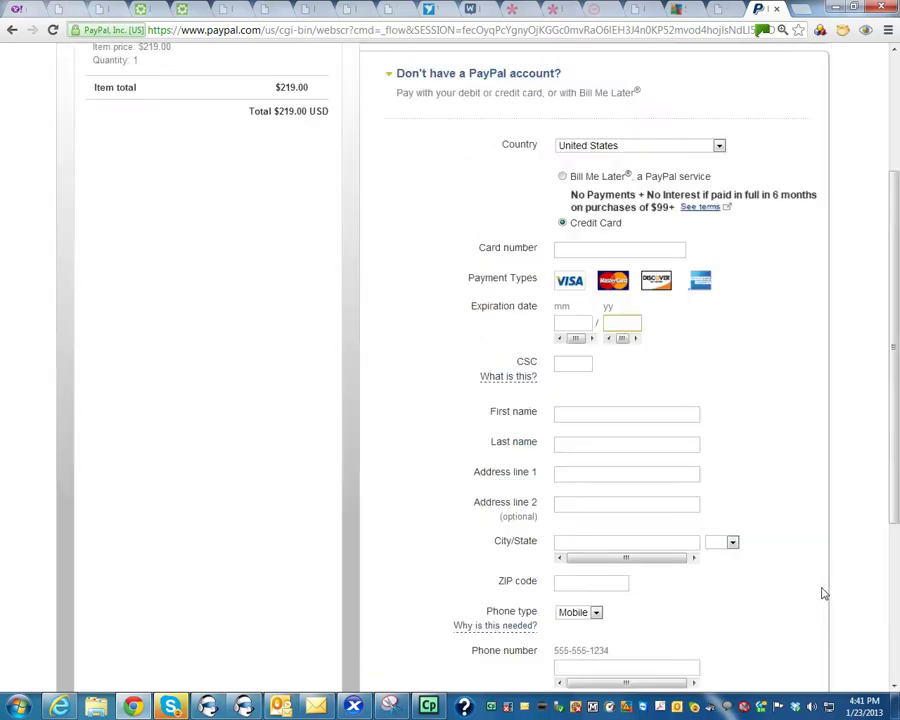
scroll(822, 593, "up", 1)
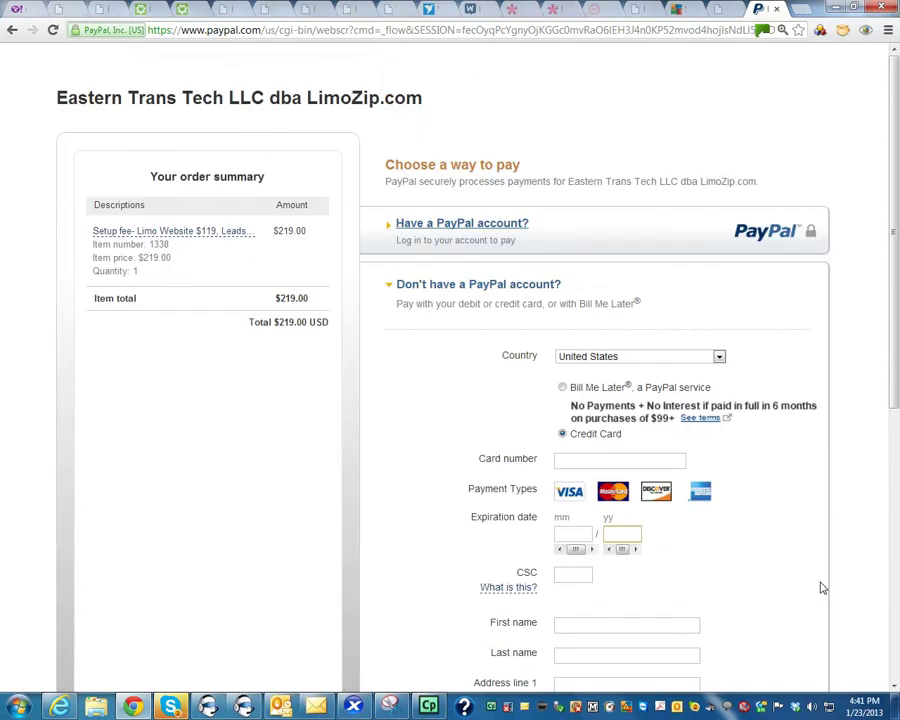